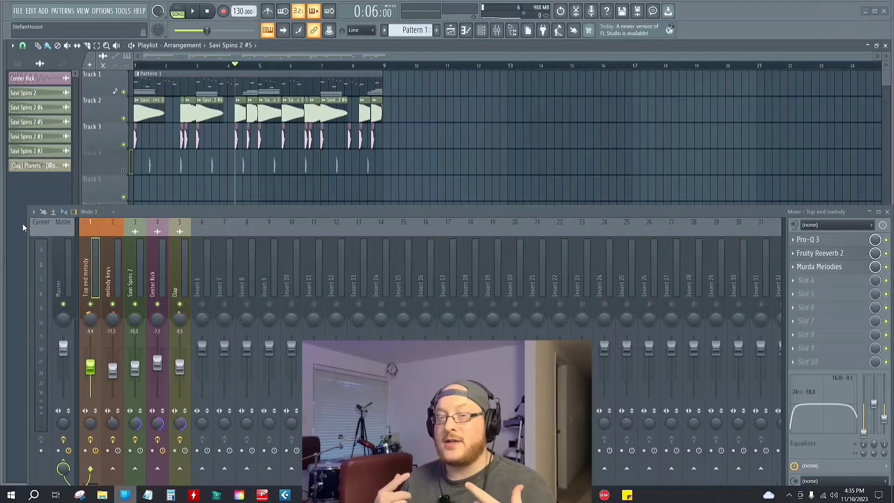
- Reposition the mixer below the playlist and play the arrangement to check the kick and 808 together
left_click_drag(27, 210, 9, 210)
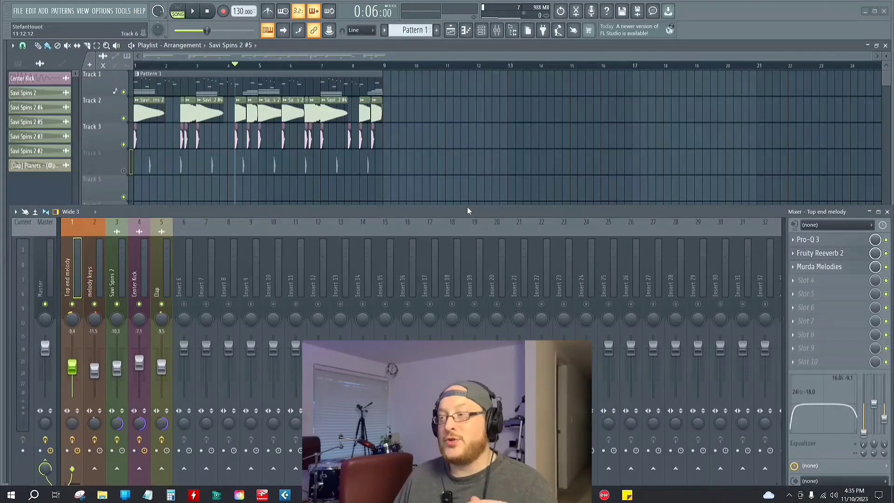
left_click_drag(468, 215, 459, 222)
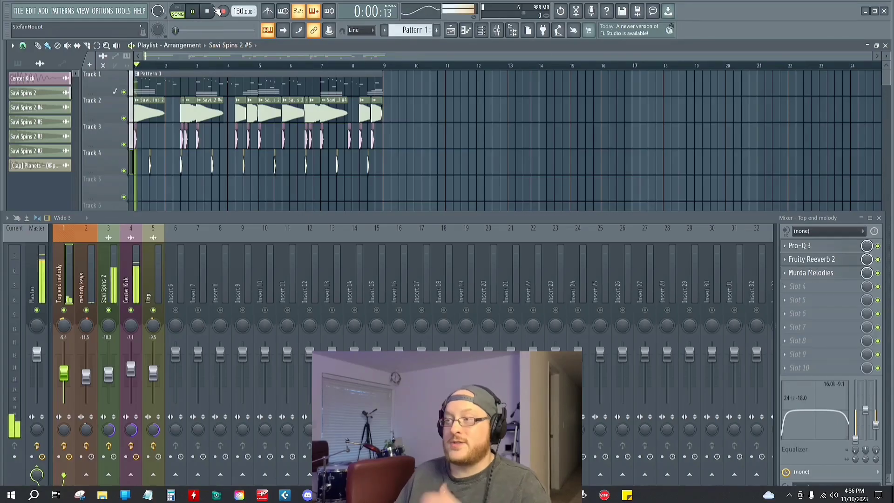
key("space")
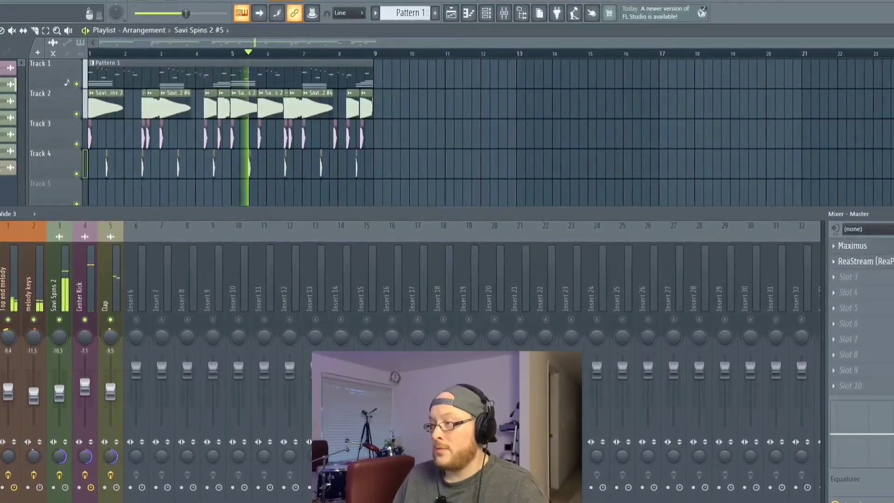
left_click(1, 326)
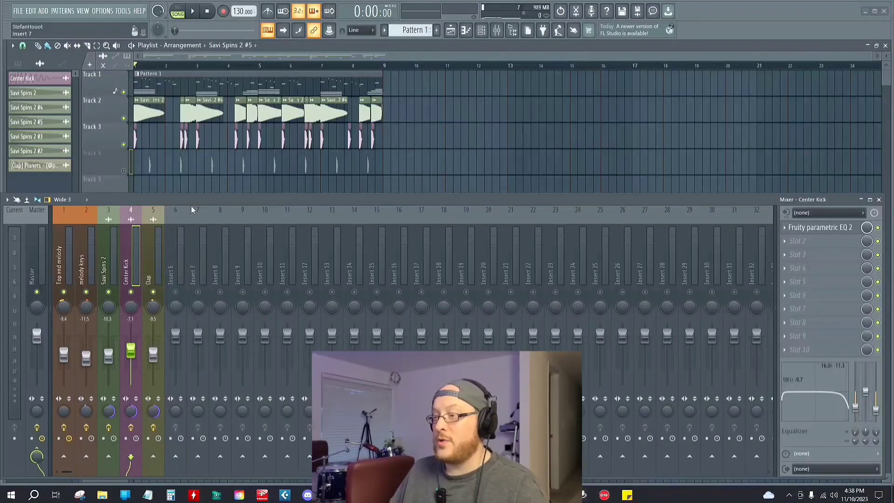
- Route the Center Kick mixer track as a sidechain to the Savi Spins 2 track
mouse_move(191, 206)
left_mouse_down()
mouse_move(205, 147)
mouse_move(197, 219)
mouse_move(198, 211)
left_mouse_up()
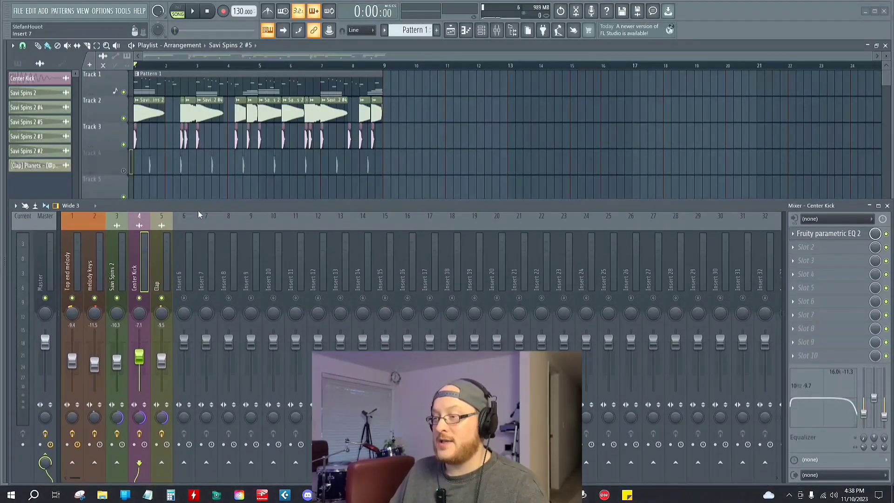
left_click(143, 274)
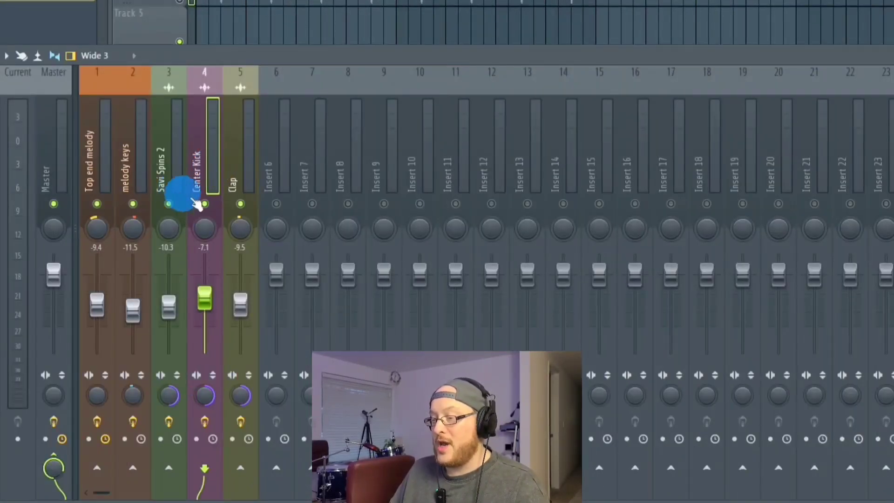
left_click(166, 467)
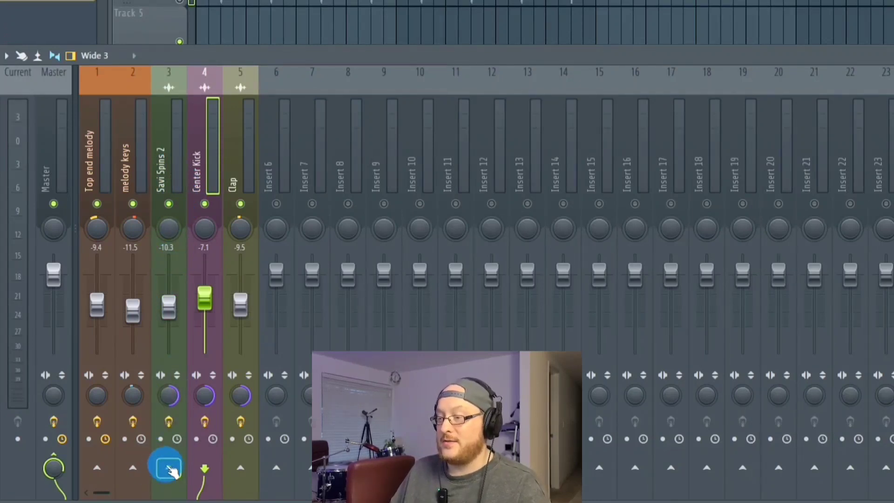
right_click(169, 467)
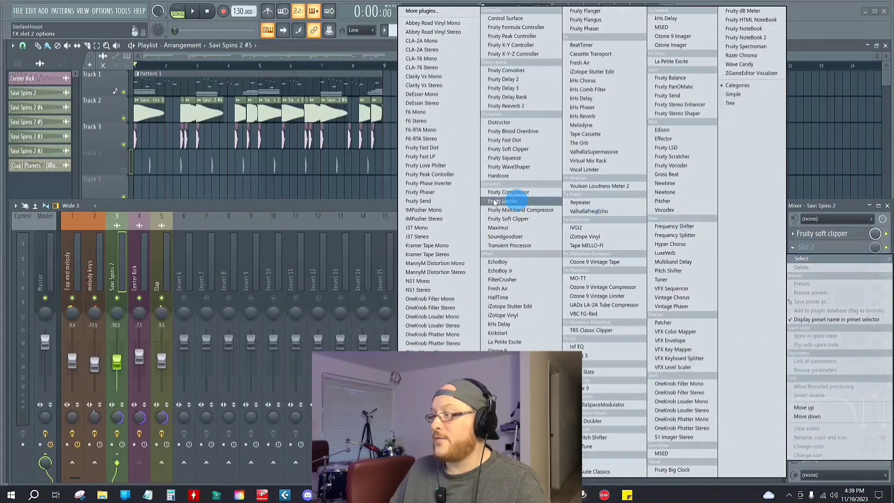
- Load Fruity Limiter into the second effect slot of the Savi Spins 2 track and detach its window
left_click(503, 202)
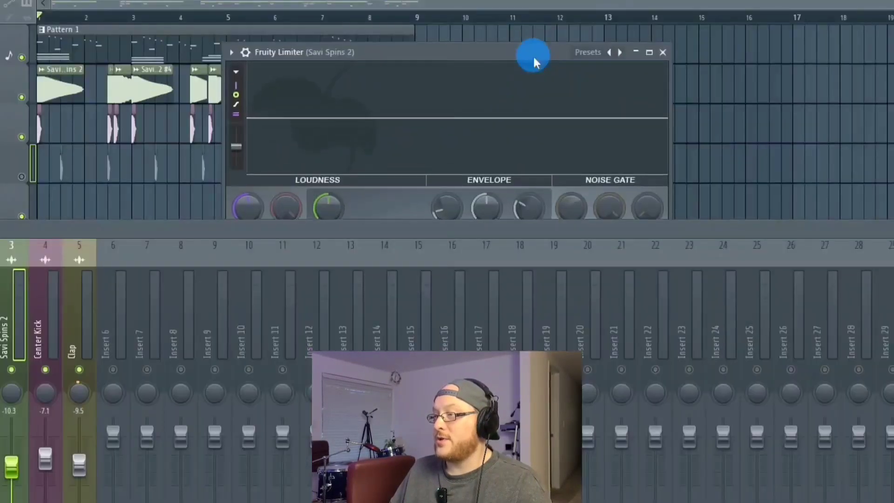
left_click(231, 55)
left_click(261, 354)
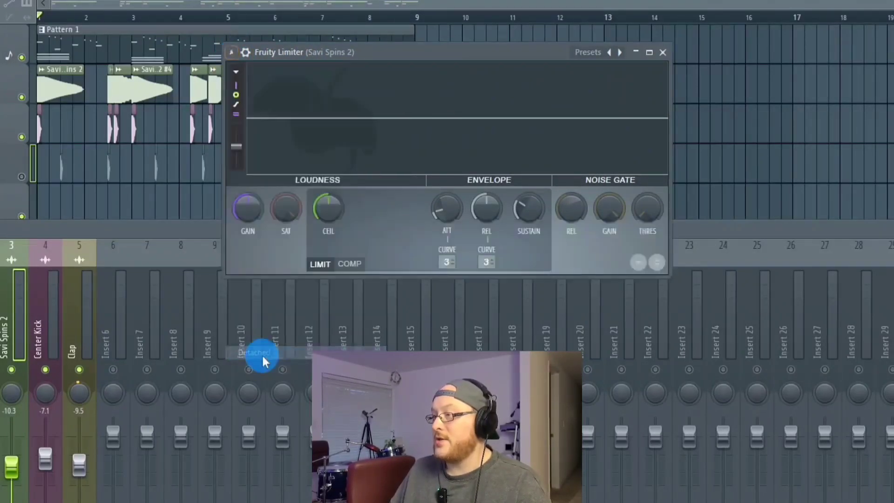
left_click_drag(341, 56, 617, 139)
- Switch Fruity Limiter on Savi Spins 2 to compressor mode and set its sidechain input to 1
left_click(631, 351)
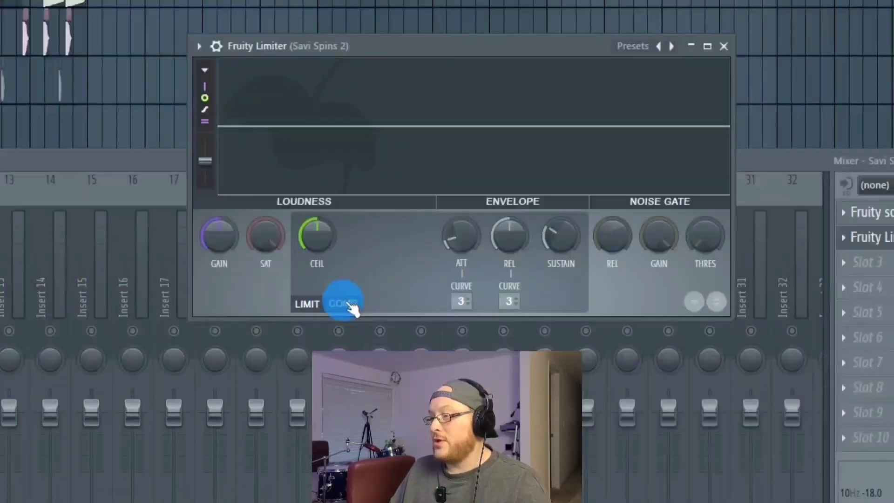
left_click(70, 259)
left_click(361, 309)
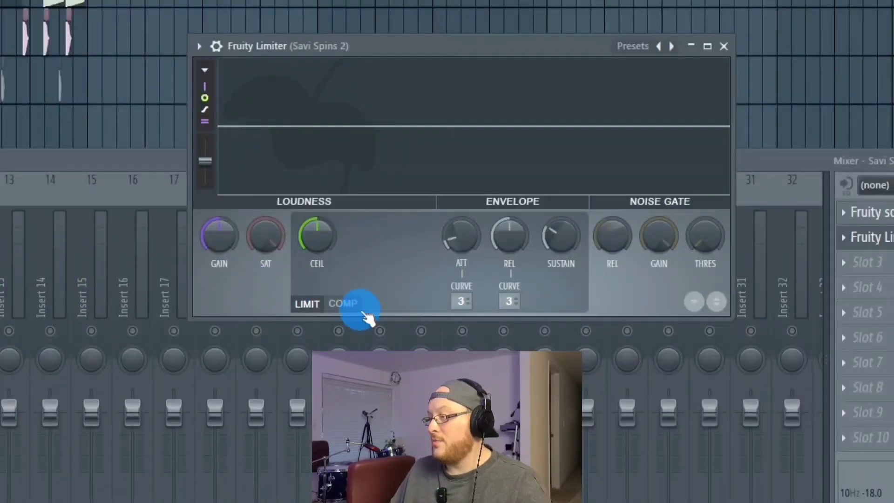
left_click(364, 308)
left_click(329, 247)
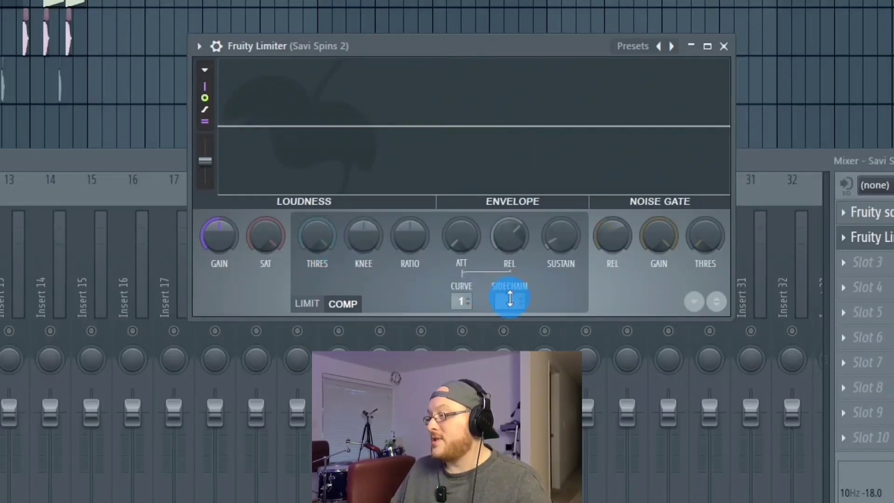
left_click(473, 301)
mouse_move(515, 305)
left_mouse_down()
mouse_move(514, 263)
mouse_move(511, 319)
left_mouse_up()
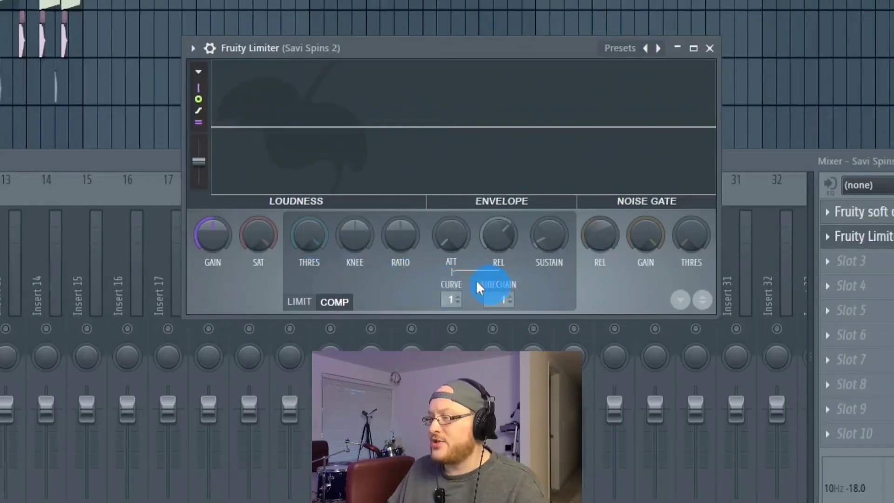
- Lower the compressor threshold to near its minimum and raise the ratio to maximum while the song plays
left_click_drag(316, 230, 309, 243)
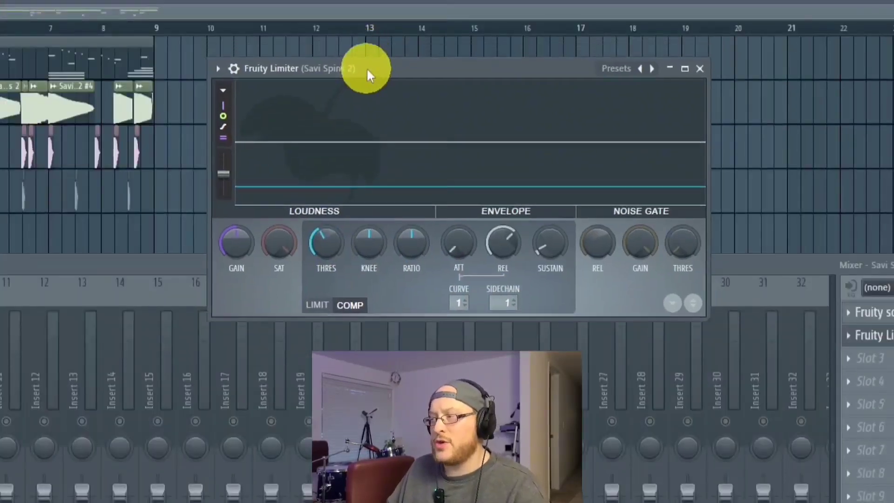
left_click_drag(367, 68, 367, 55)
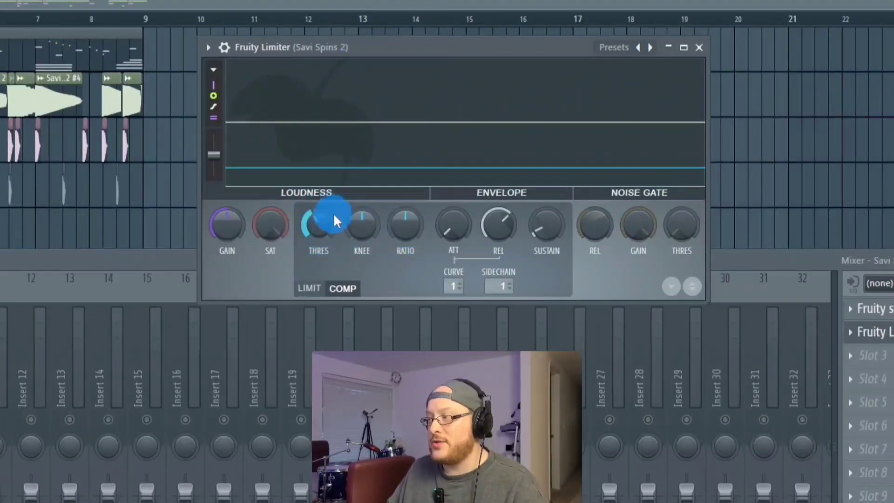
left_click(444, 235)
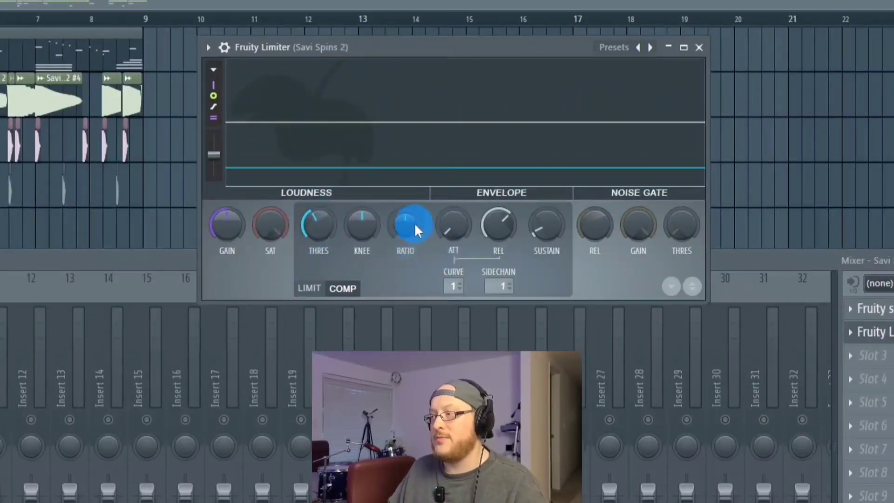
left_click(356, 227)
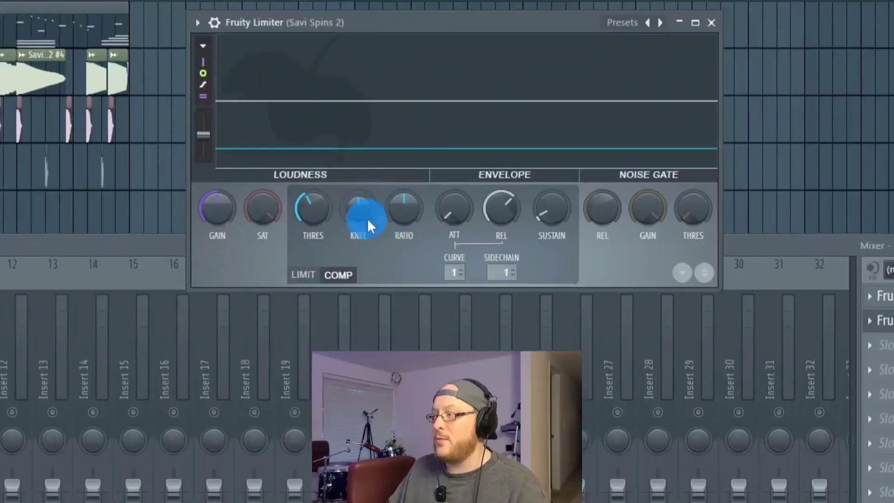
left_click(478, 243)
left_click(492, 223)
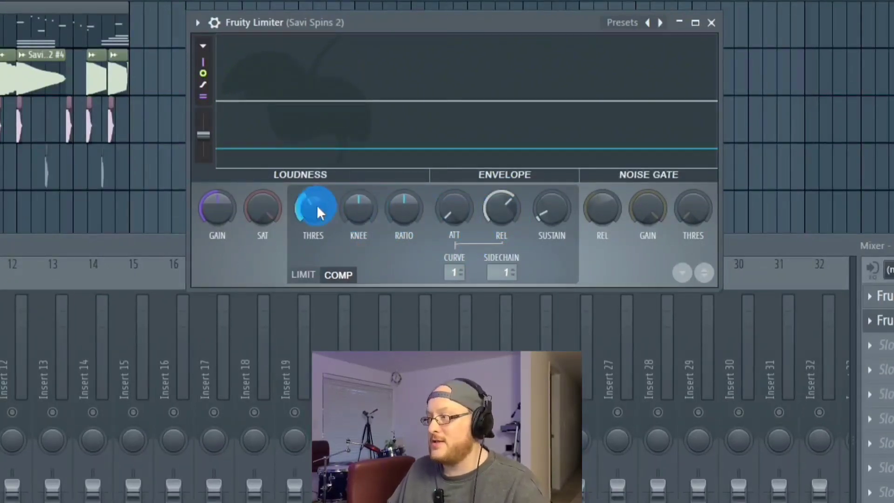
left_click_drag(316, 212, 372, 153)
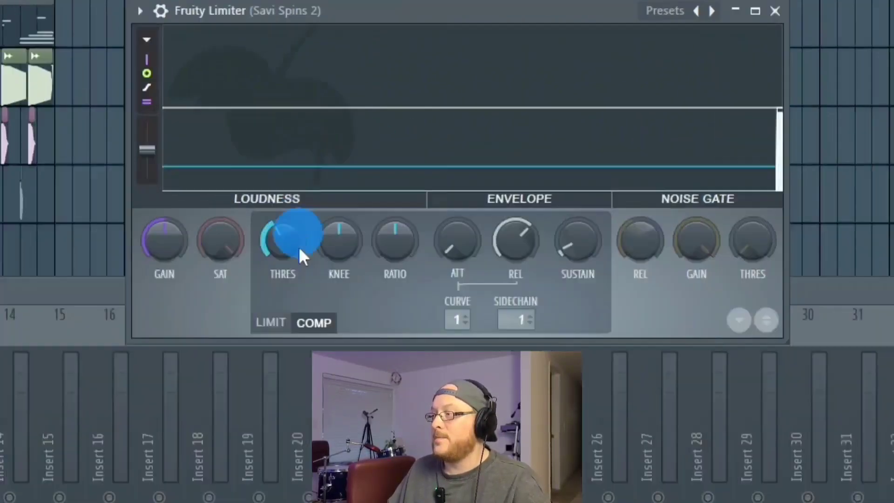
left_click(322, 215)
left_click_drag(292, 250, 285, 321)
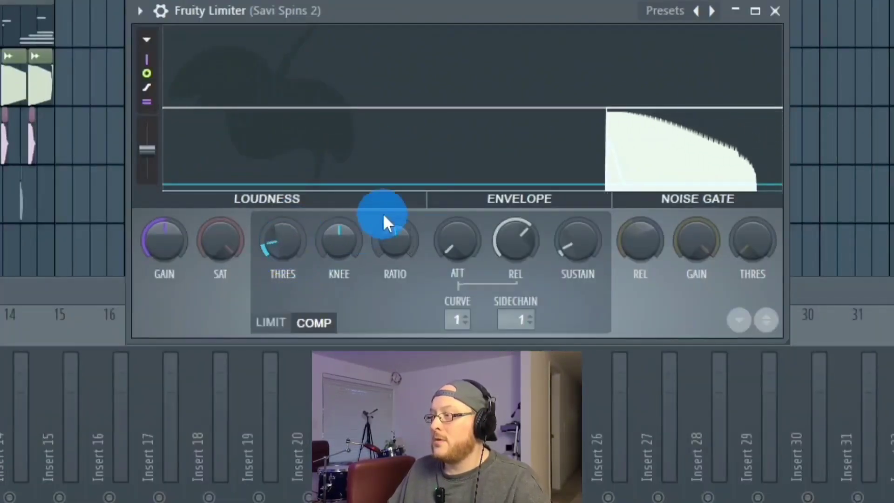
mouse_move(385, 219)
left_mouse_down()
mouse_move(392, 172)
mouse_move(393, 229)
mouse_move(399, 139)
left_mouse_up()
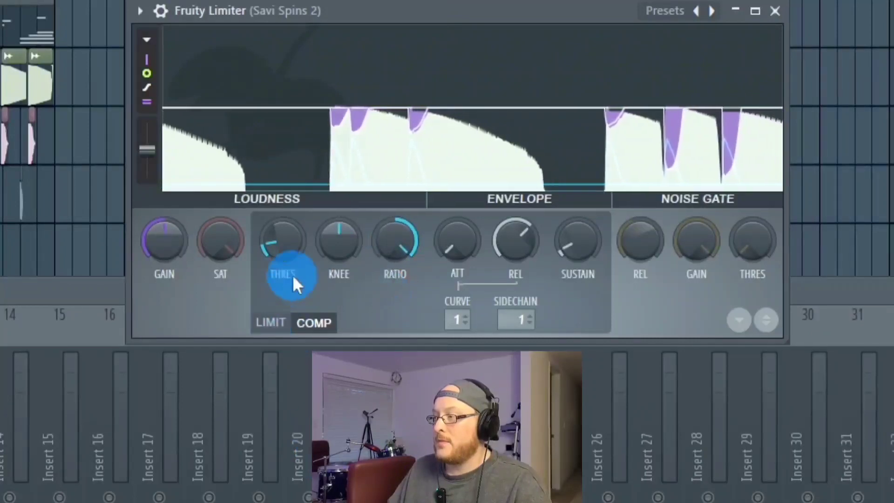
- Lower the threshold to its minimum, reduce the ratio to slightly above its midpoint and shorten the release
left_click_drag(293, 279, 295, 265)
left_click_drag(397, 230, 389, 333)
left_click_drag(399, 234, 397, 246)
mouse_move(515, 235)
left_mouse_down()
mouse_move(512, 256)
mouse_move(519, 242)
mouse_move(507, 221)
mouse_move(507, 235)
left_mouse_up()
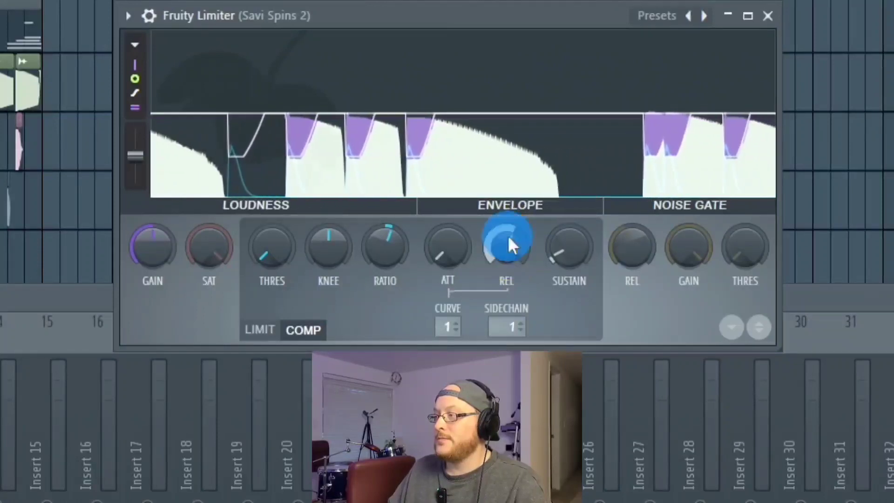
left_click(508, 235)
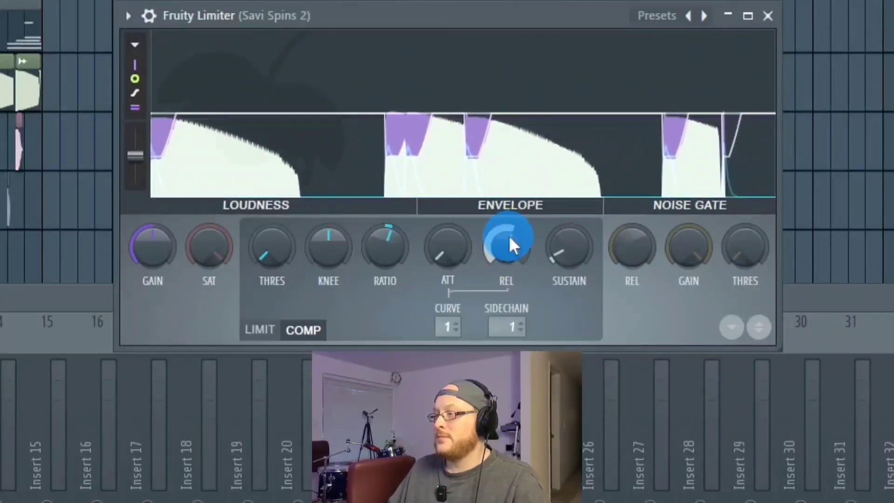
- Raise the compressor threshold well above its midpoint, increase the ratio and fine-tune the threshold
left_click_drag(290, 187, 290, 172)
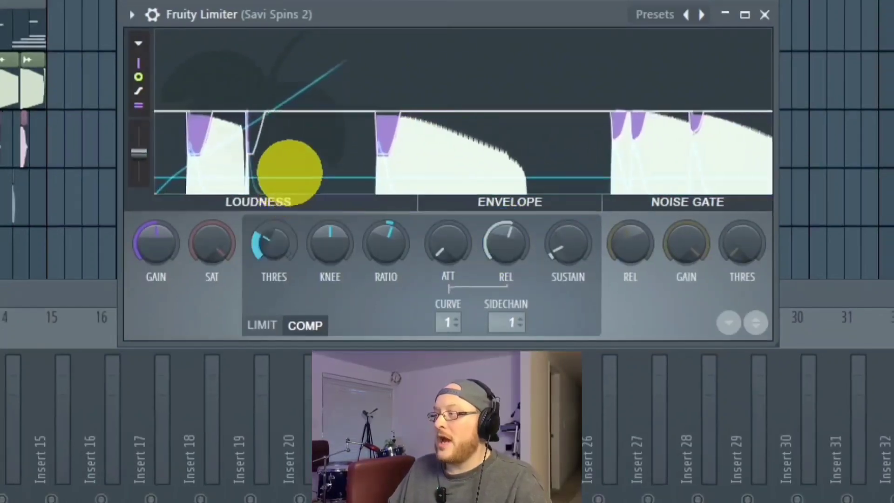
left_click_drag(272, 247, 282, 155)
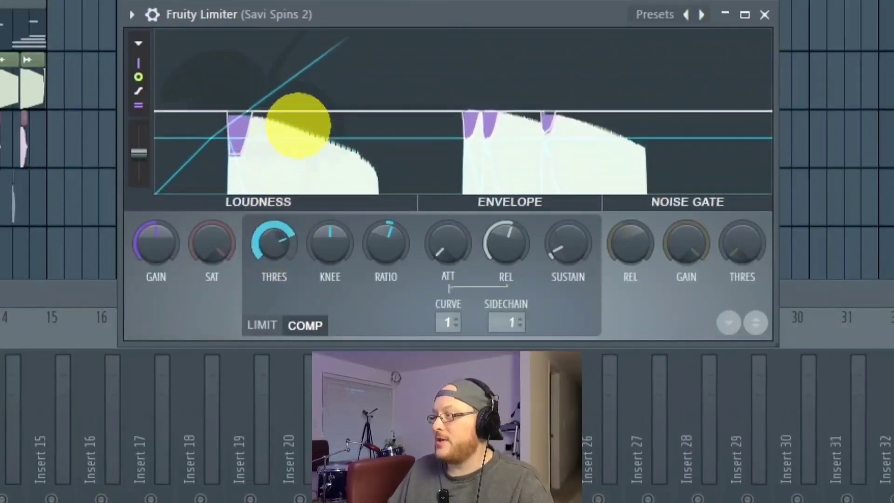
left_click_drag(298, 125, 298, 125)
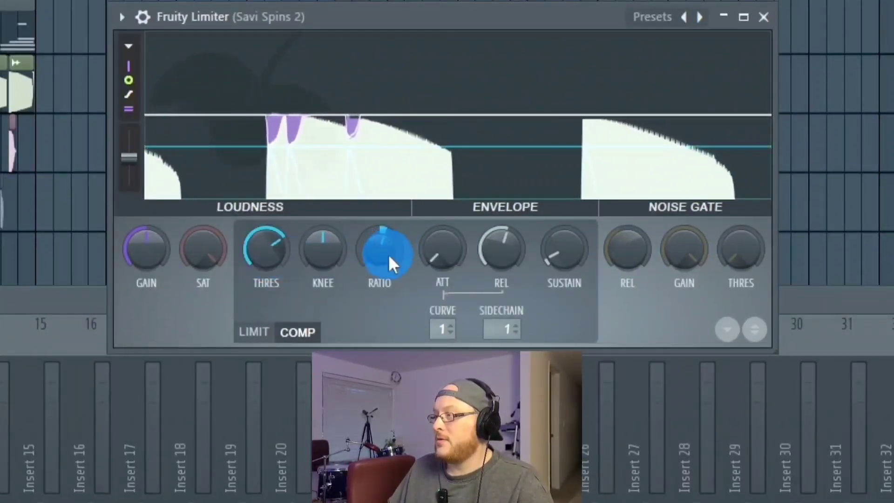
left_click_drag(372, 254, 382, 142)
left_click_drag(265, 247, 277, 230)
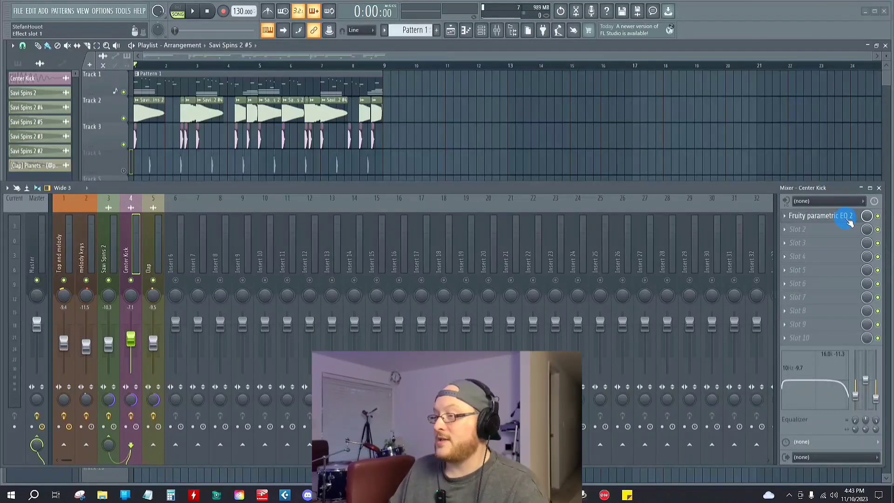
- Open Fruity Parametric EQ 2 on the Center Kick track and play the kick to examine its low-frequency peak at band 2
left_click(831, 222)
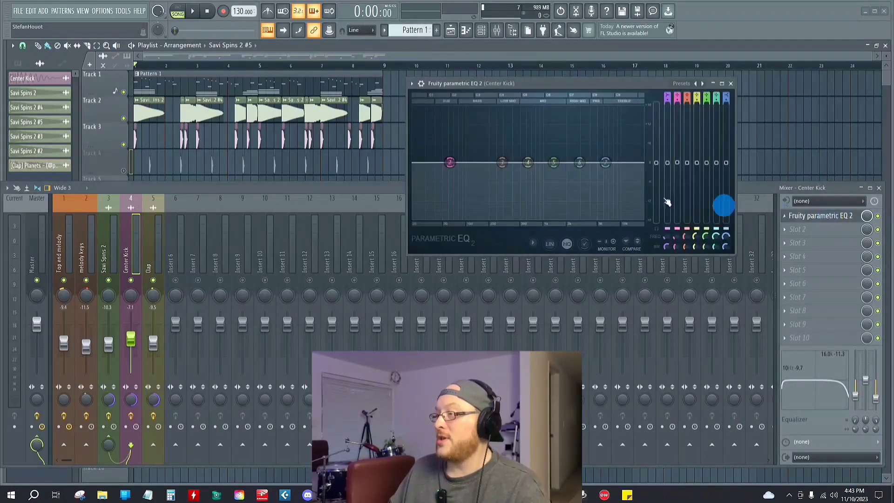
left_click_drag(527, 106, 524, 97)
left_click_drag(449, 170, 441, 171)
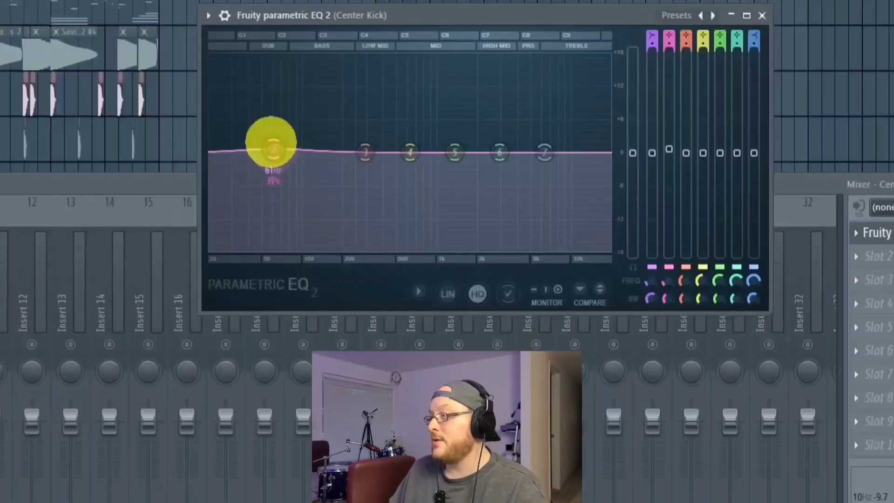
key("space")
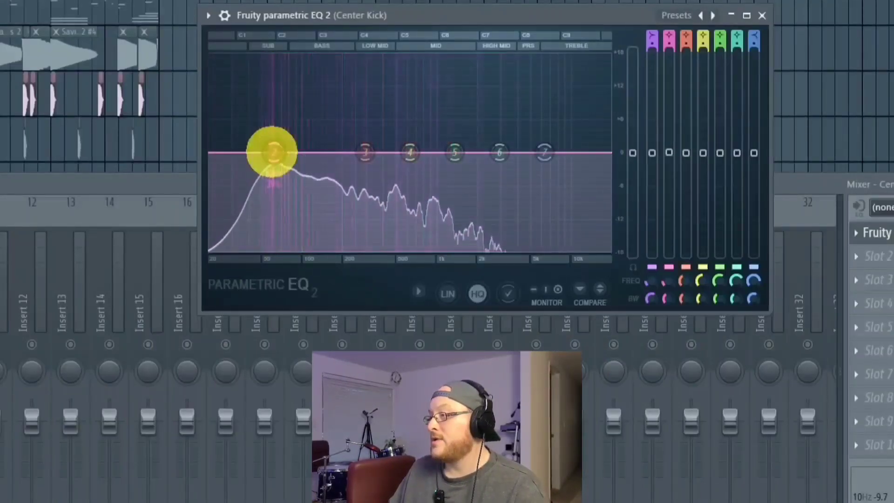
left_click(272, 152)
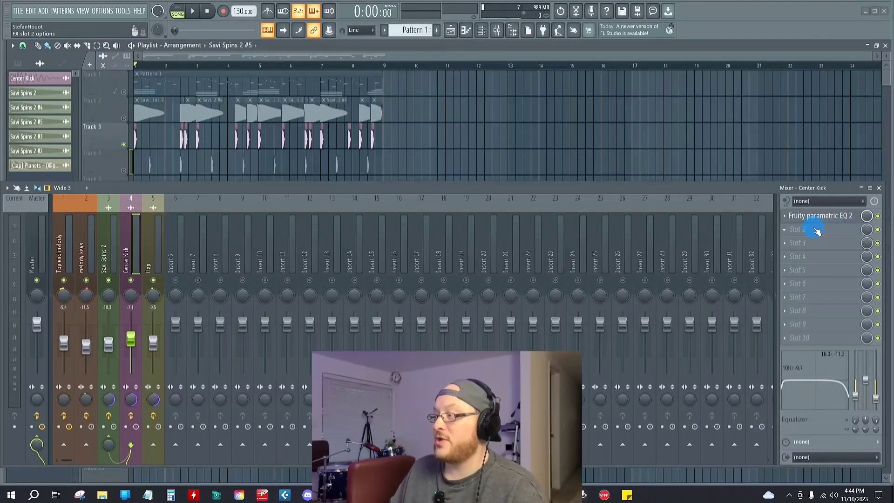
- Load Fruity Peak Controller into the second effect slot of the Center Kick track and raise its Peak base
left_click(836, 233)
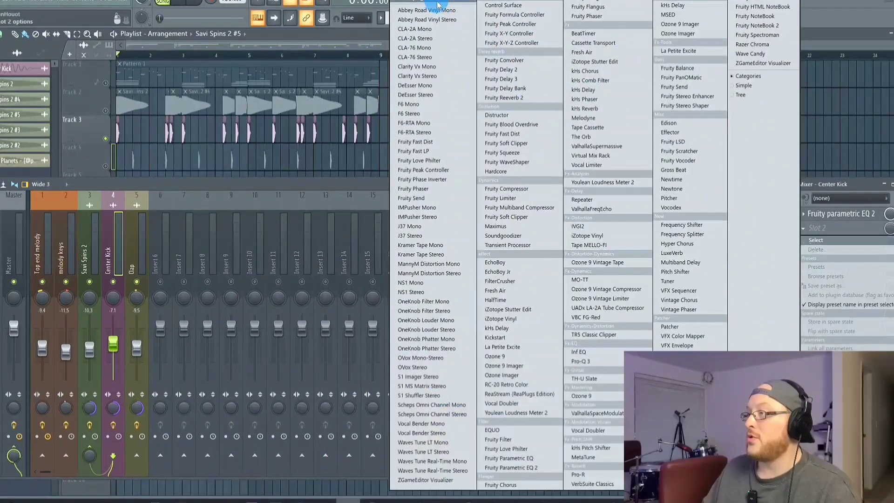
left_click(438, 5)
left_click(430, 477)
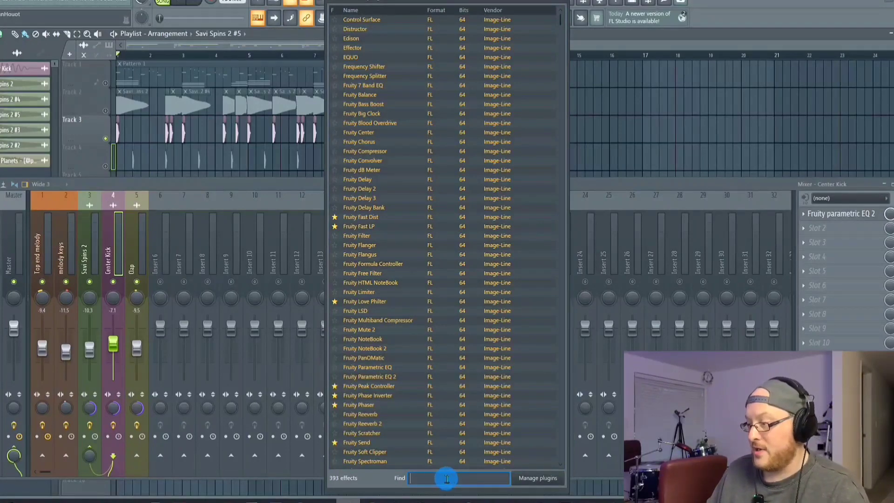
type("peak ")
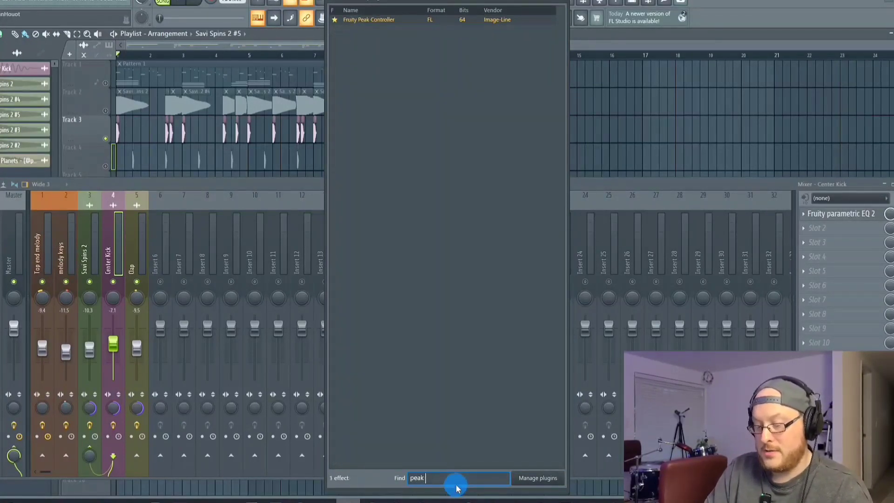
type("controller")
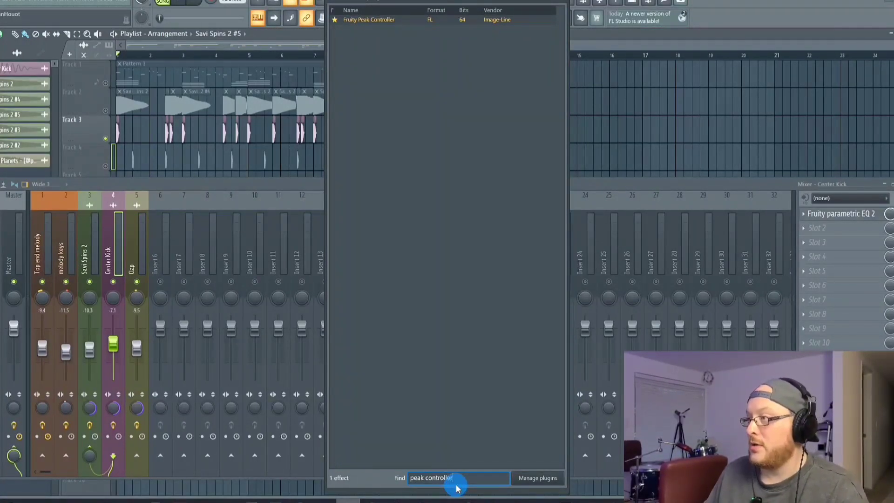
double_click(374, 20)
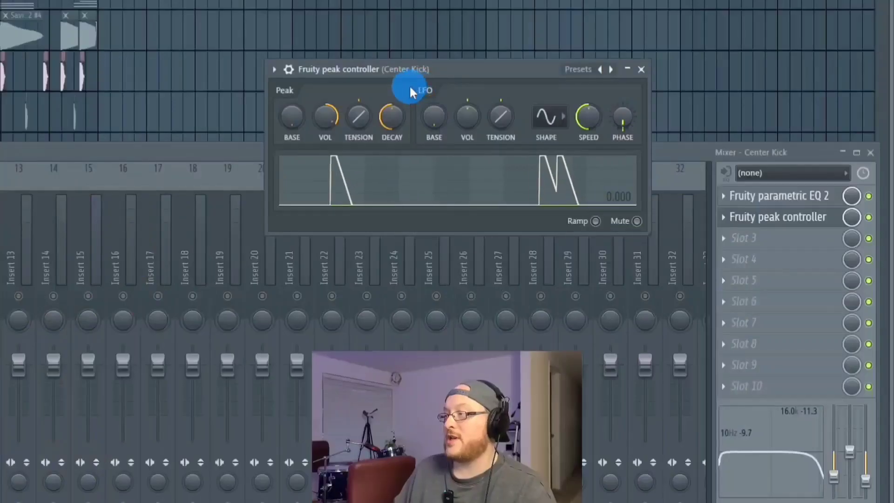
mouse_move(289, 129)
left_mouse_down()
mouse_move(289, 73)
mouse_move(289, 186)
mouse_move(295, 42)
mouse_move(400, 96)
mouse_move(372, 113)
mouse_move(670, 88)
mouse_move(116, 149)
left_mouse_up()
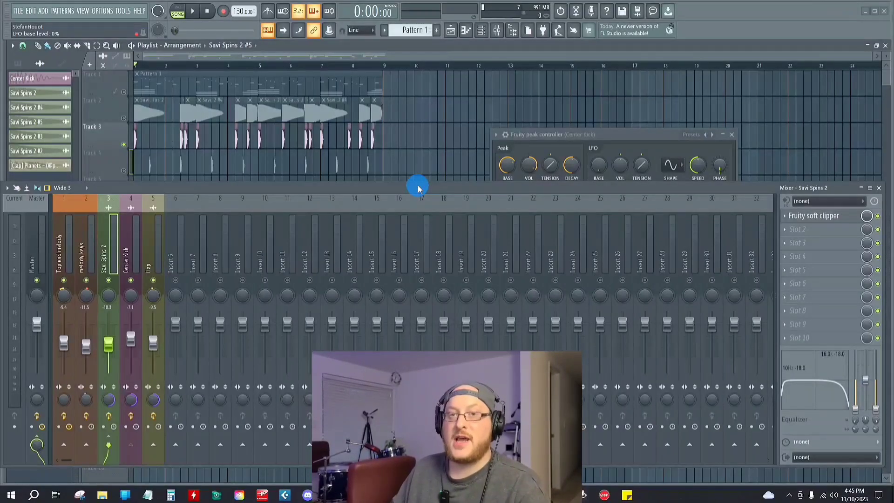
- Put Fruity Parametric EQ 2 in the first effect slot of the Savi Spins 2 track and detach its window over the playlist
left_click(117, 254)
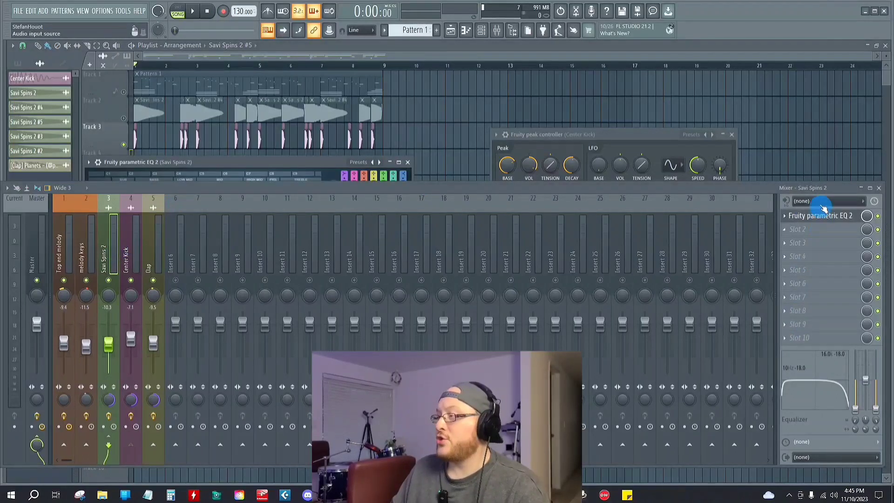
left_click_drag(808, 219, 827, 221)
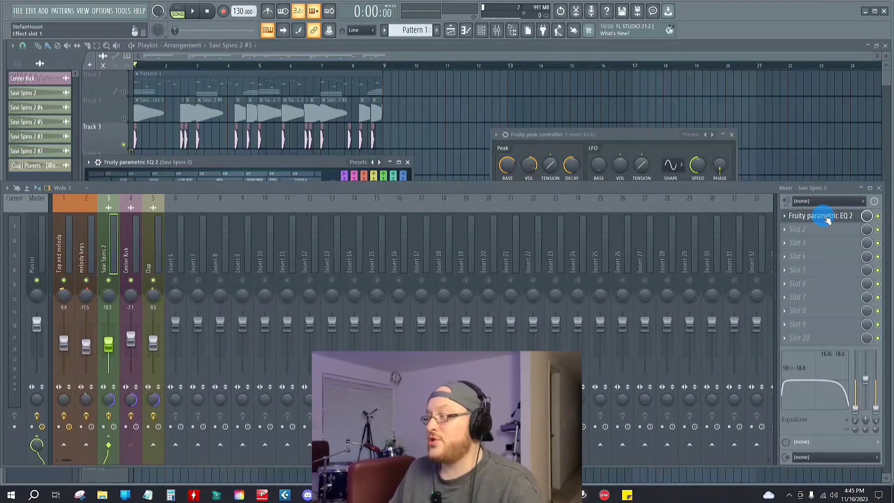
left_click(88, 162)
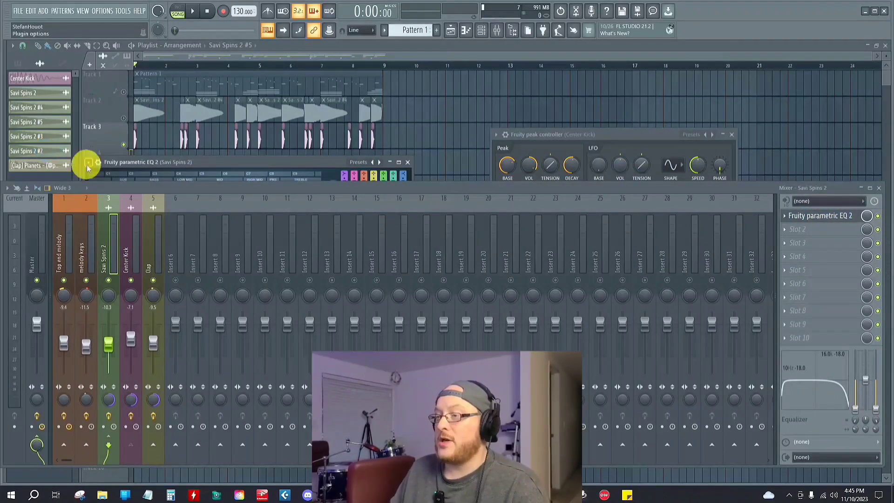
left_click(100, 354)
left_click_drag(224, 153, 458, 72)
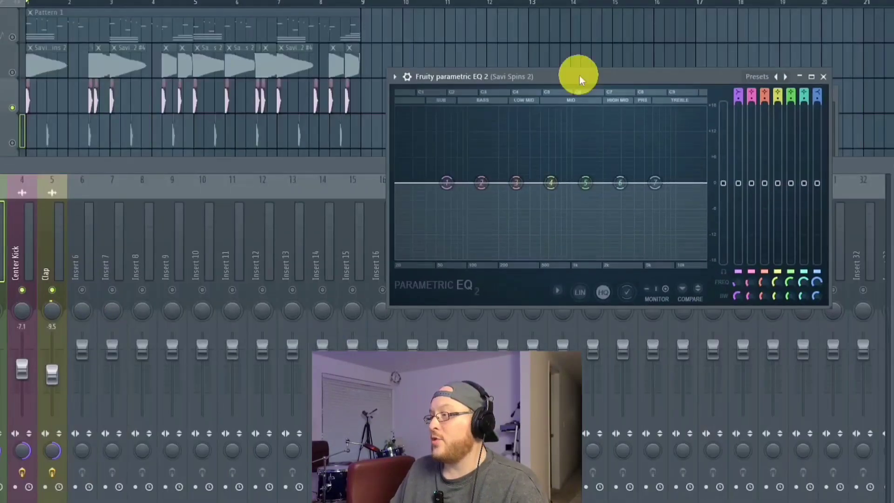
- Pull EQ band 1 down to its minimum around 20 Hz as a low cut and move band 2 to 62 Hz
left_click_drag(328, 112, 264, 389)
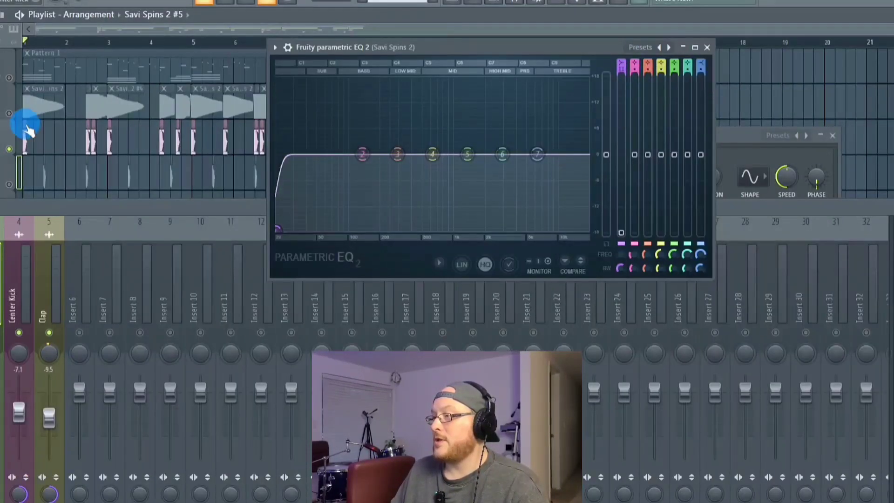
left_click_drag(363, 166, 326, 156)
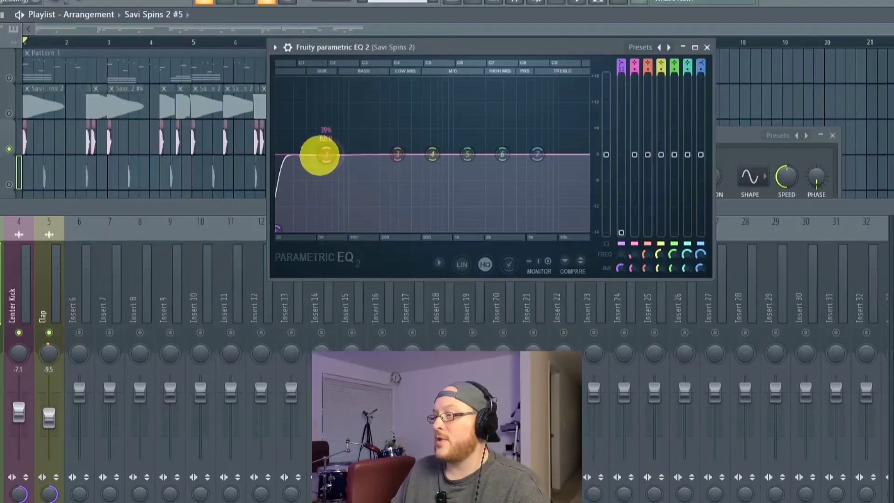
left_click_drag(321, 155, 322, 155)
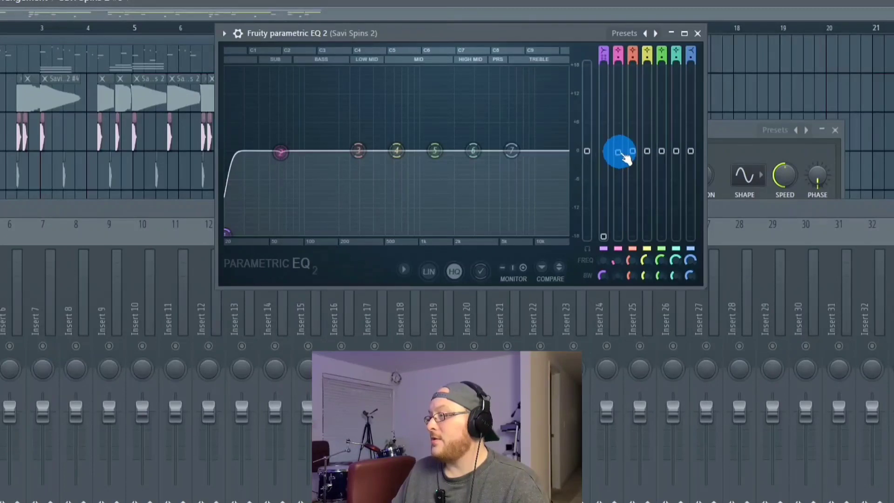
- Link the EQ's band 2 level to the internal controller Peak ctrl - Peak of the Center Kick
left_click(619, 152)
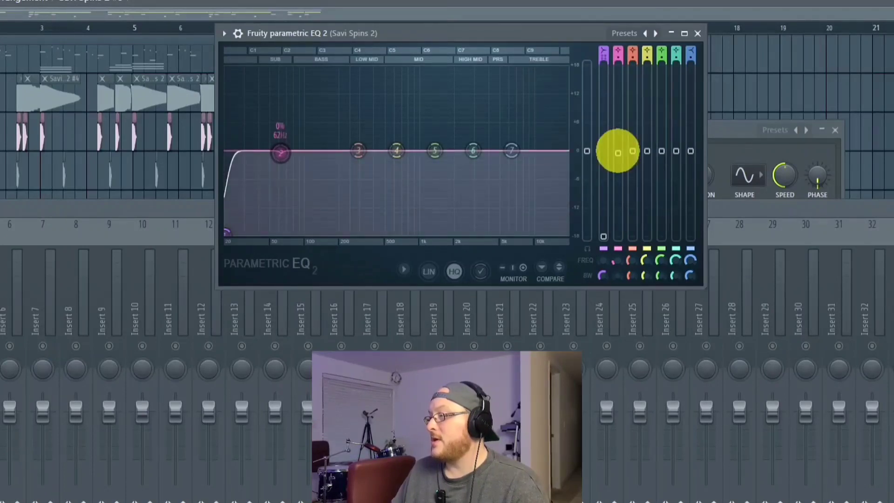
right_click(618, 151)
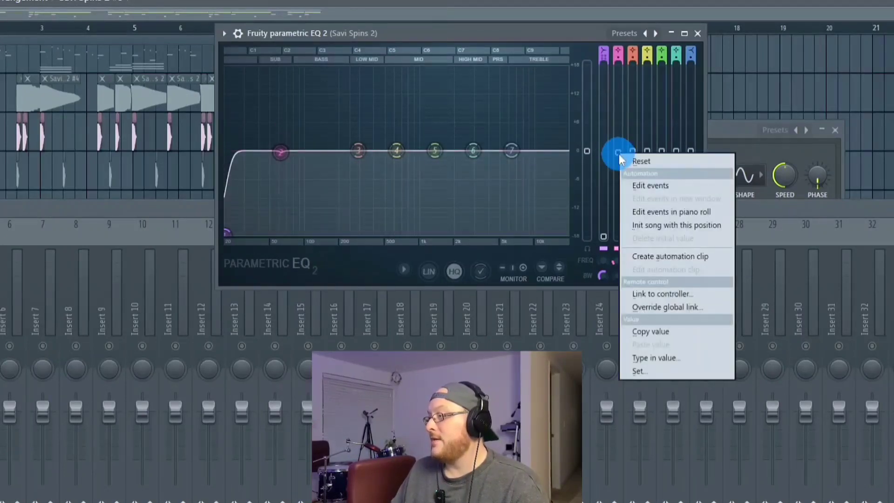
left_click(665, 292)
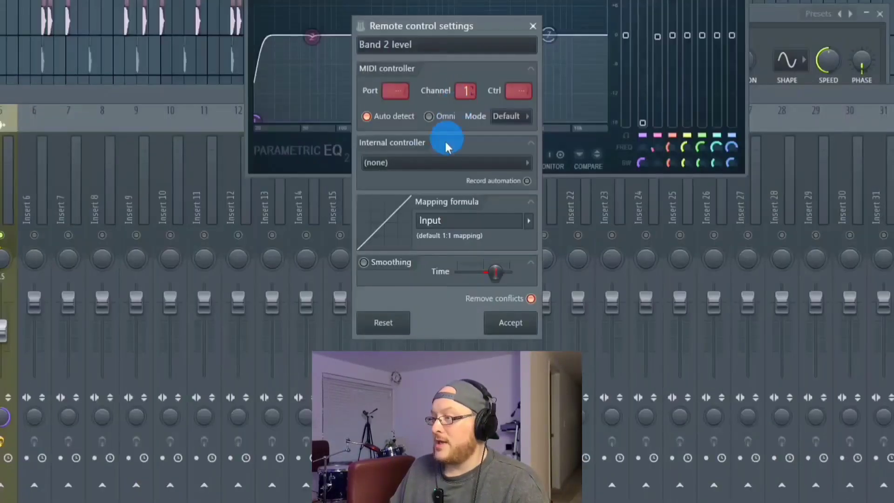
left_click(420, 165)
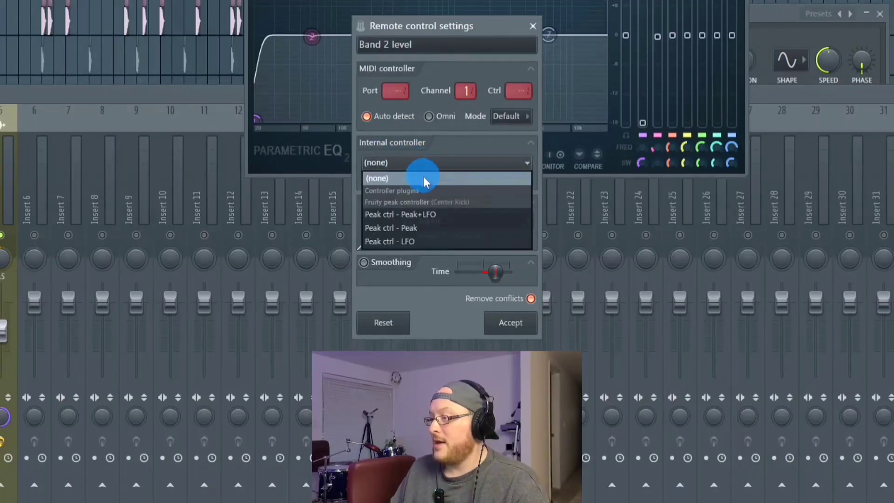
left_click(425, 229)
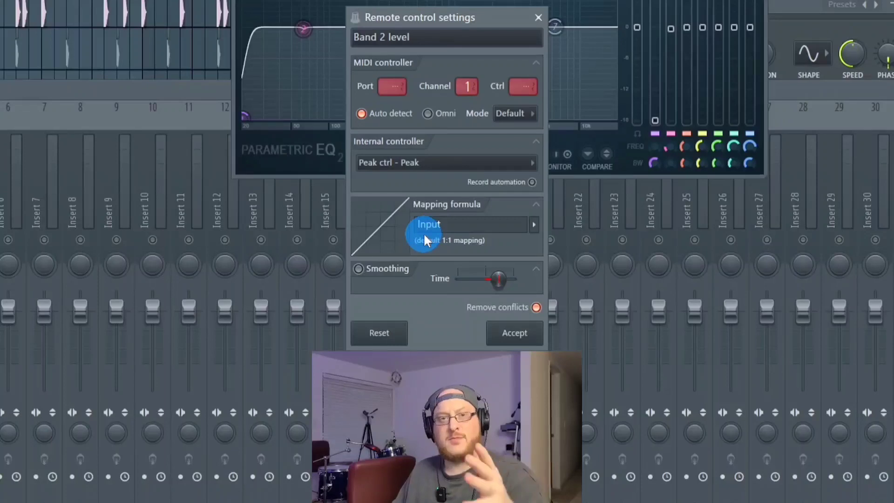
- Set the link's mapping formula to Inverted (1-Input) with smoothing enabled, and accept the remote control settings
left_click(533, 224)
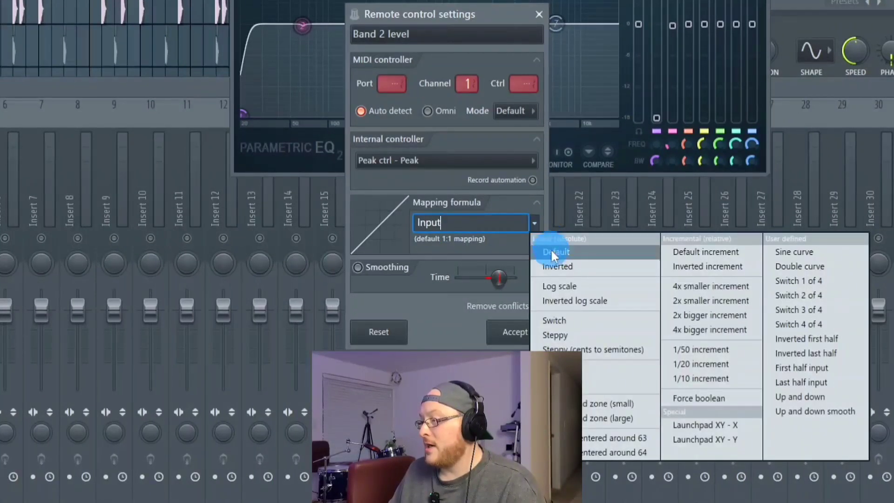
left_click(566, 268)
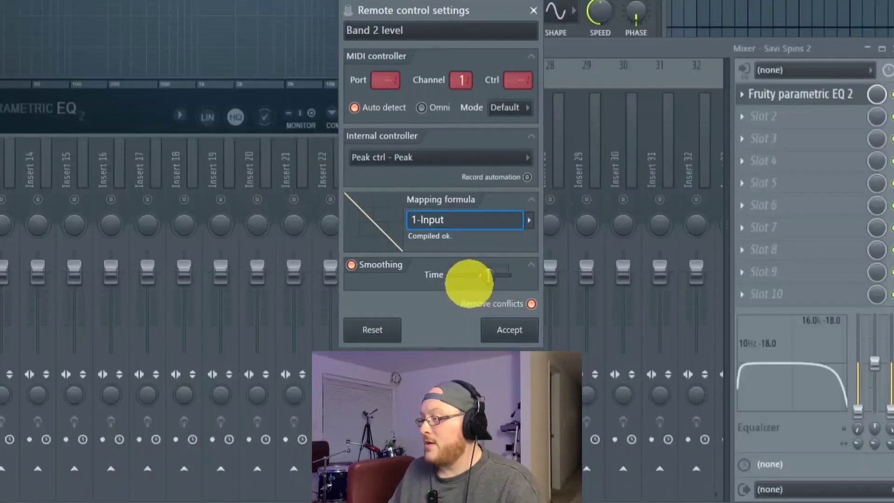
left_click_drag(469, 283, 485, 274)
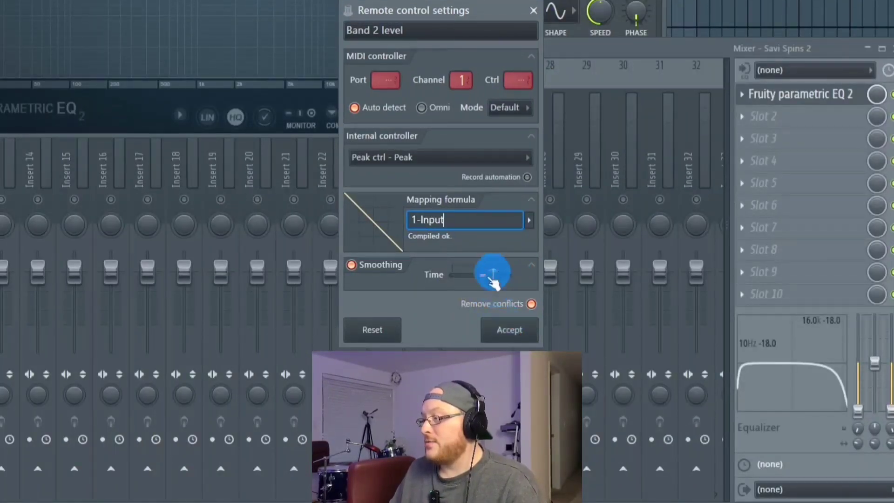
left_click(516, 326)
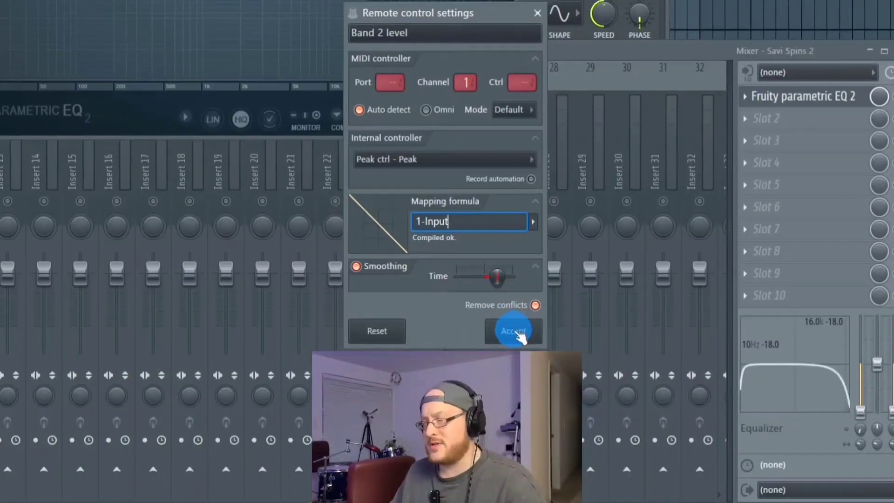
left_click(514, 330)
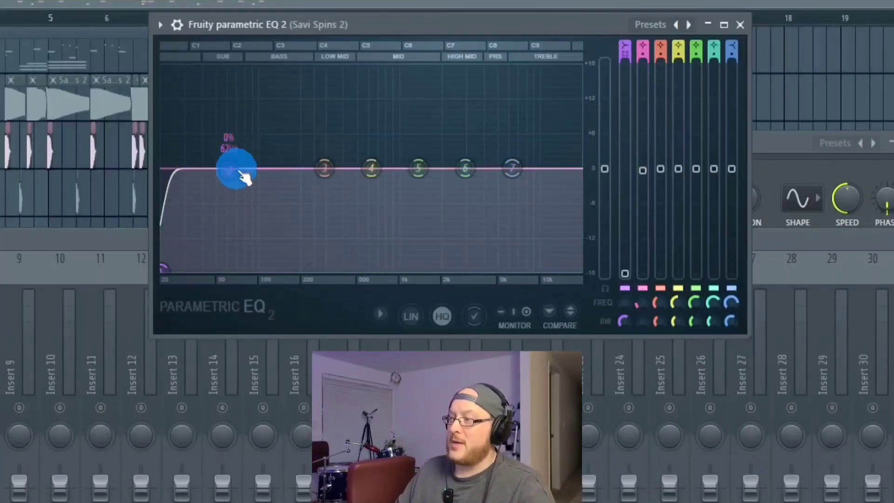
- Widen the bandwidth of the 62 Hz band 2 in the Savi Spins 2 EQ
left_click_drag(244, 176, 236, 179)
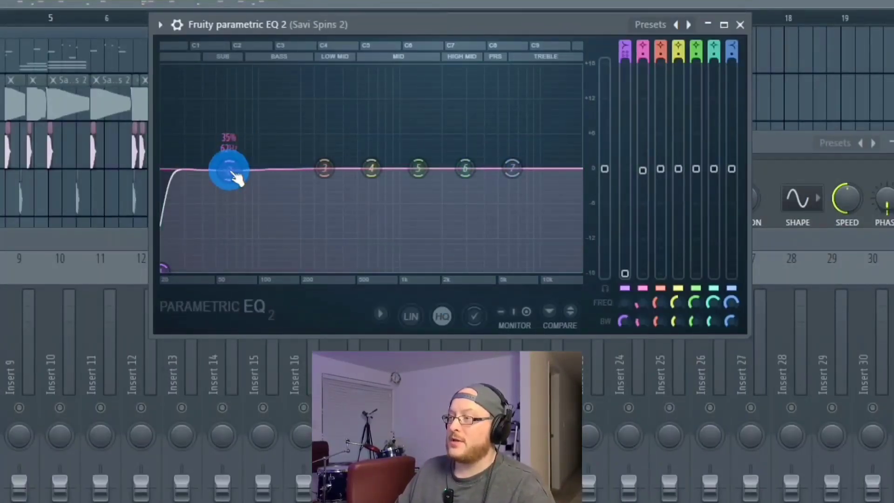
left_click_drag(233, 176, 22, 171)
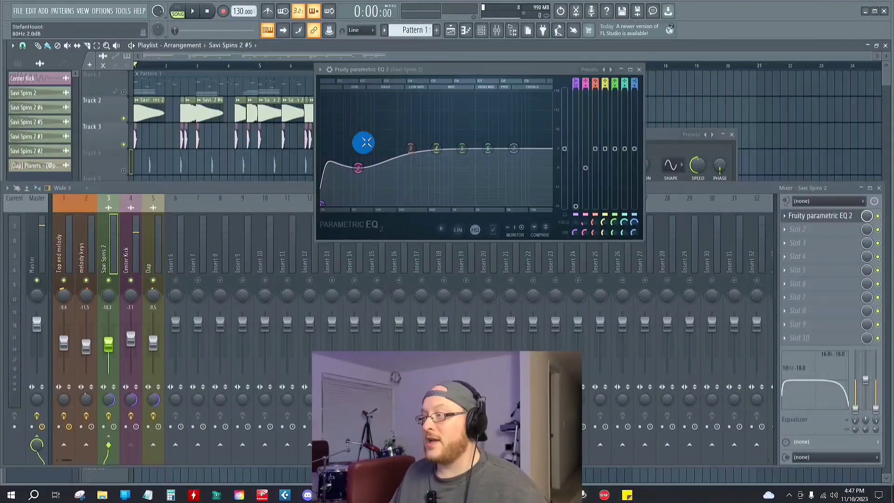
- Revisit the smoothing time in band 2 level's controller link, accept it and play the song to check the EQ dip
right_click(585, 168)
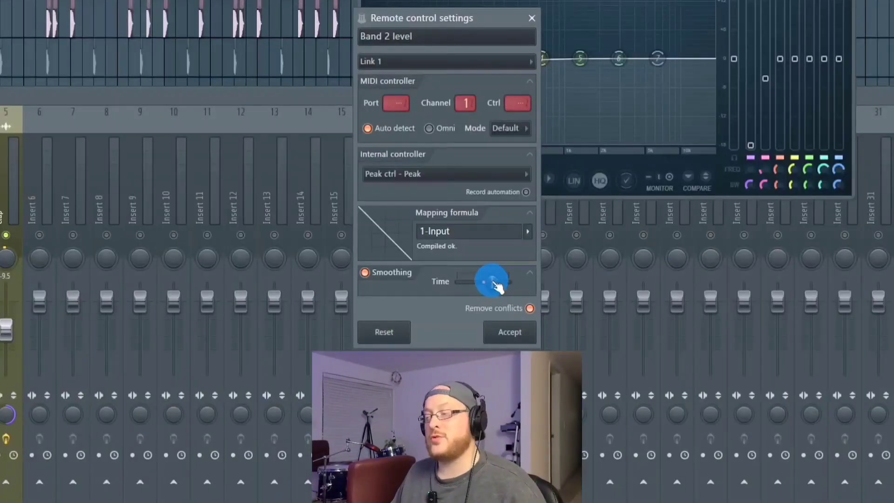
mouse_move(495, 283)
left_mouse_down()
mouse_move(469, 285)
mouse_move(504, 287)
left_mouse_up()
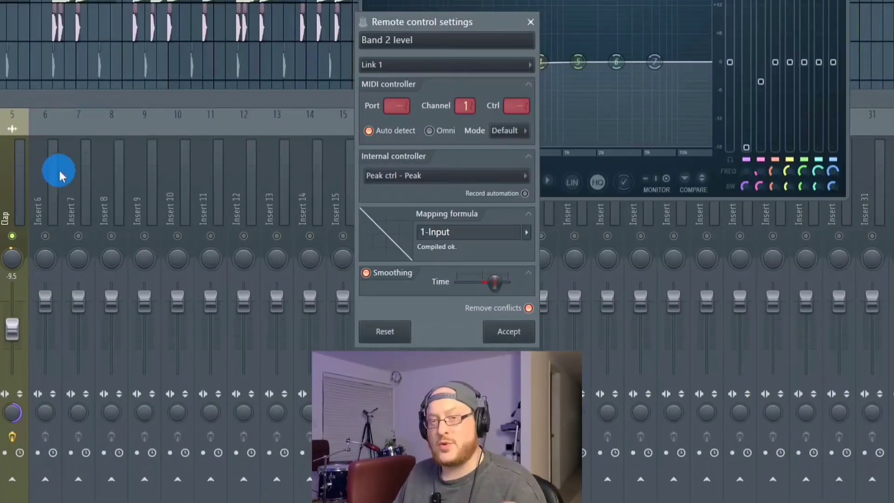
left_click(508, 331)
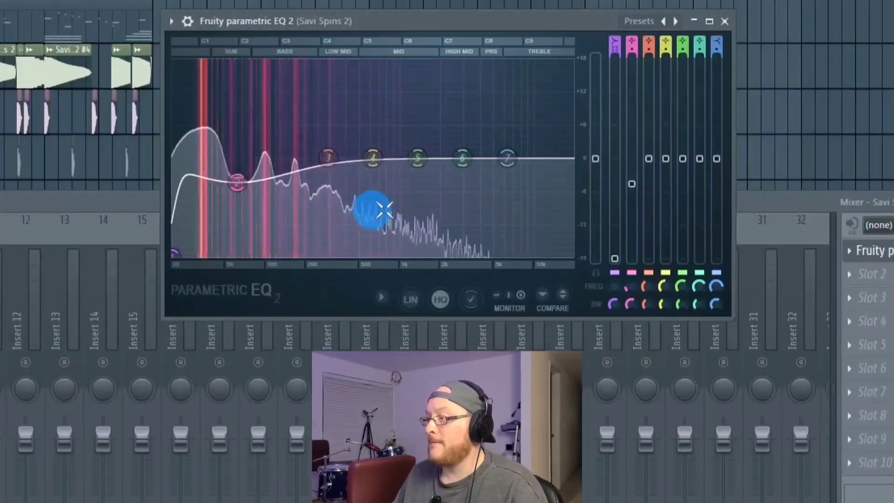
key("space")
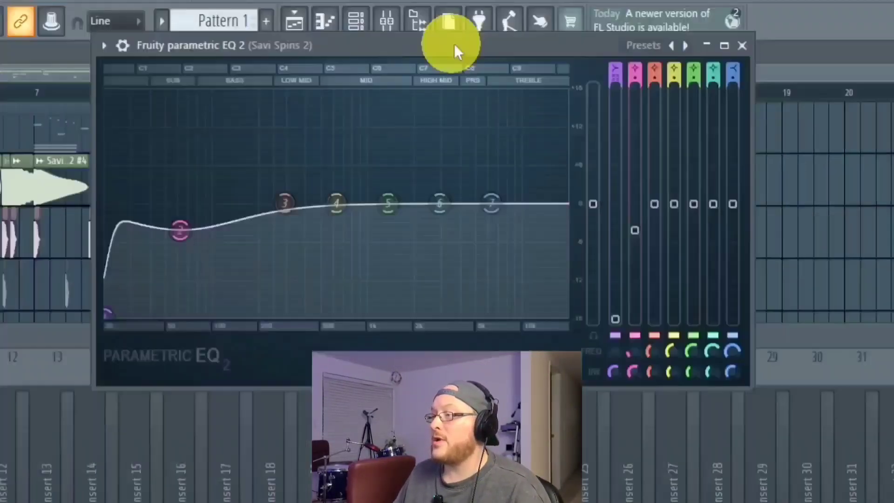
- Lower the Peak base of the Center Kick's peak controller until Savi Spins 2 EQ band 2 rests at 0 dB, and close the controller
left_click(180, 231)
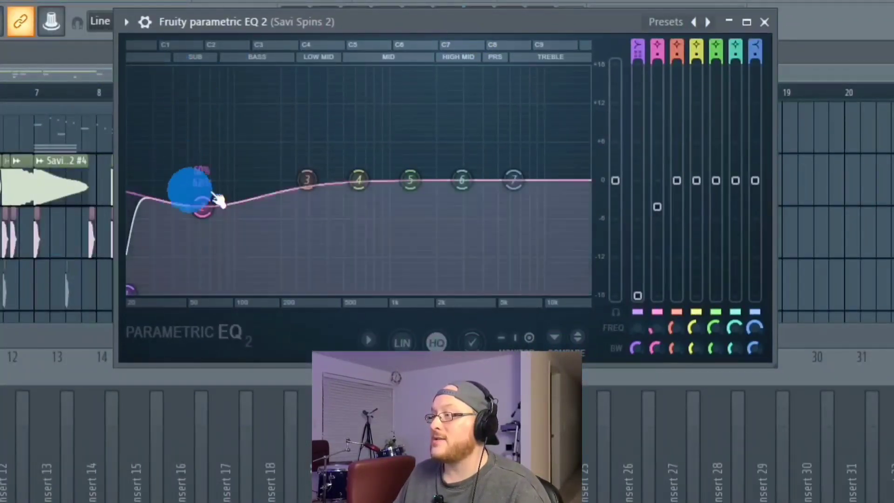
left_click_drag(218, 201, 243, 208)
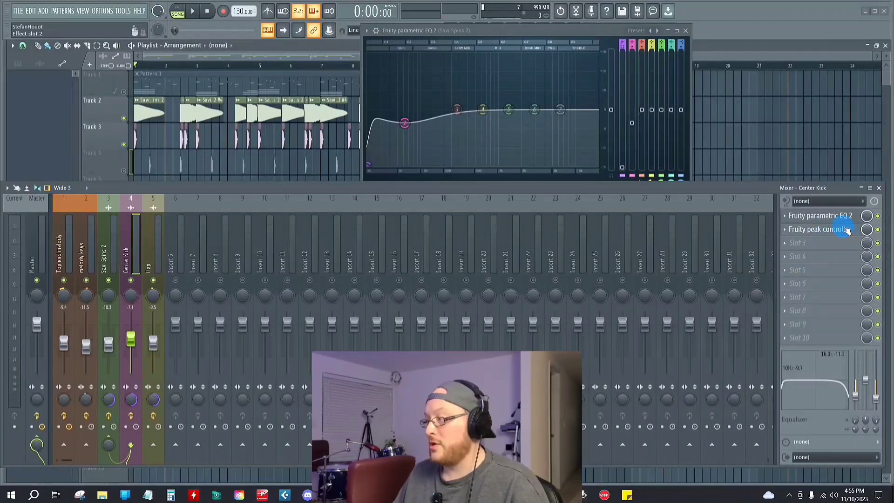
left_click(846, 229)
left_click(509, 164)
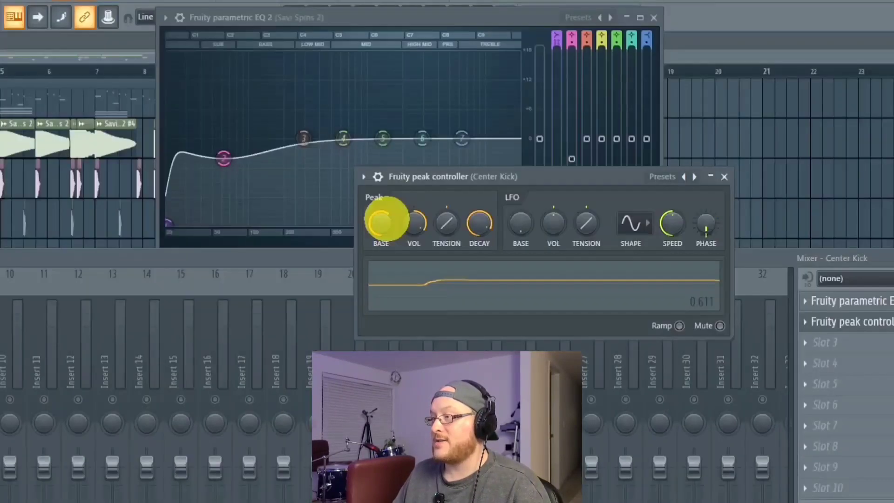
left_click_drag(265, 176, 227, 115)
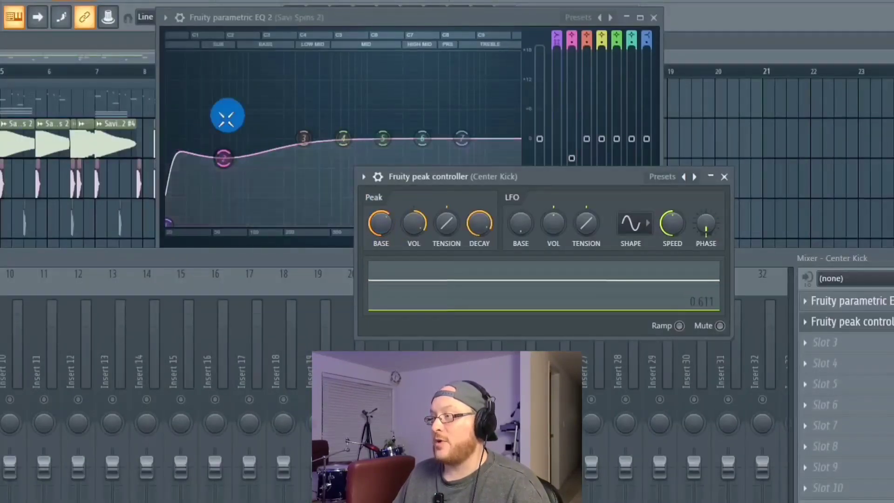
left_click_drag(383, 222, 380, 237)
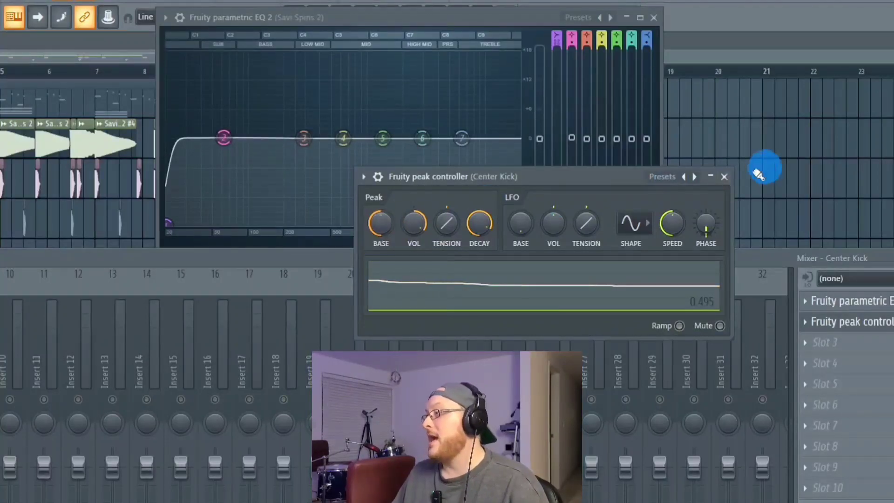
left_click(725, 177)
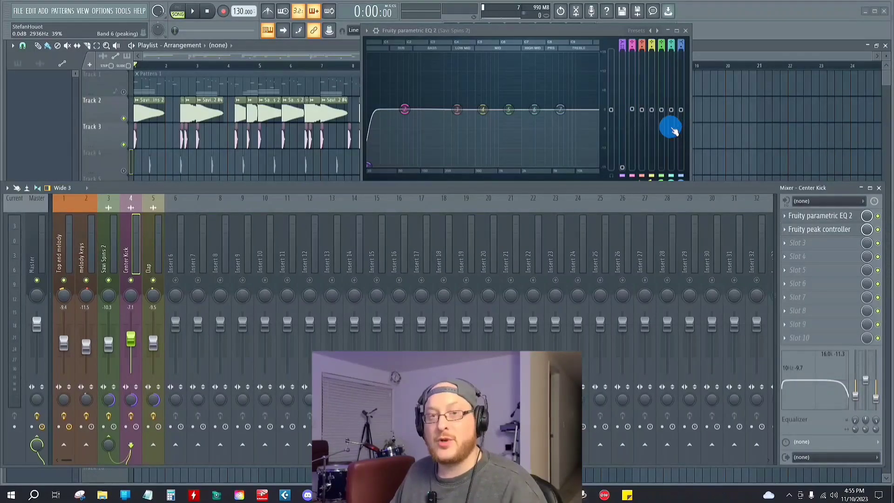
- Bring the Savi Spins 2 EQ fully into view and play the 808 and kick alone to check the band 2 dip
left_click(569, 34)
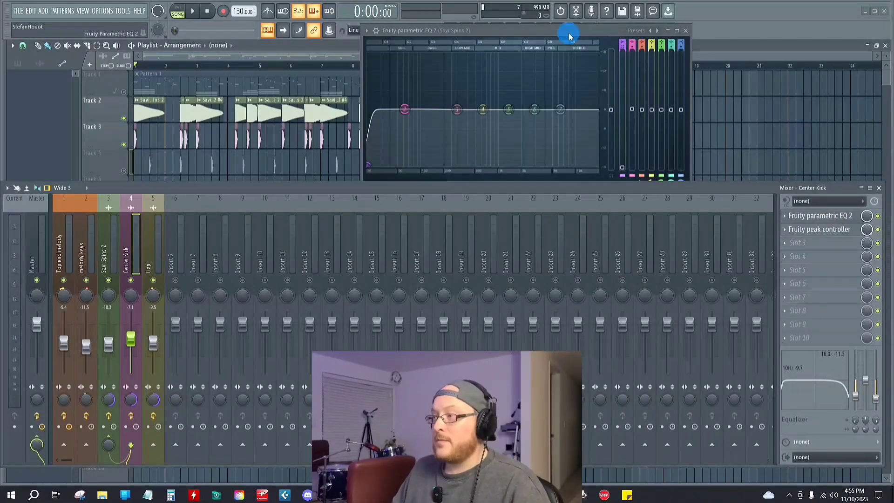
left_click_drag(568, 34, 515, 102)
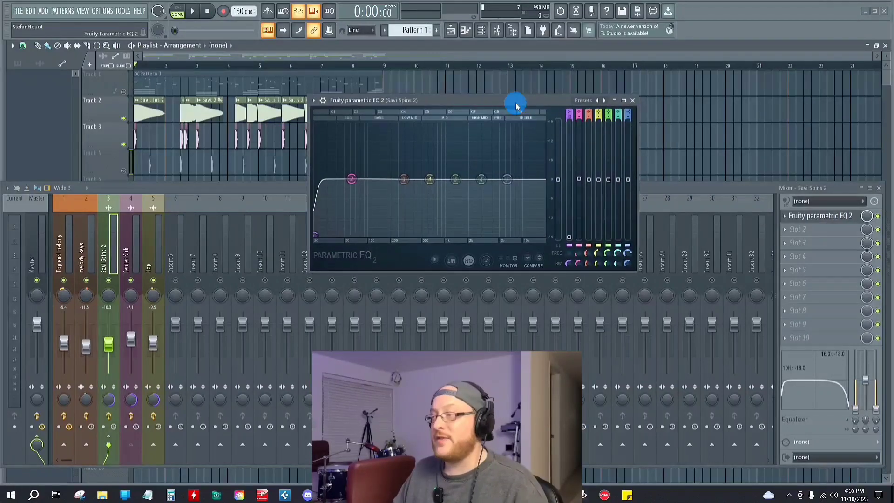
key("space")
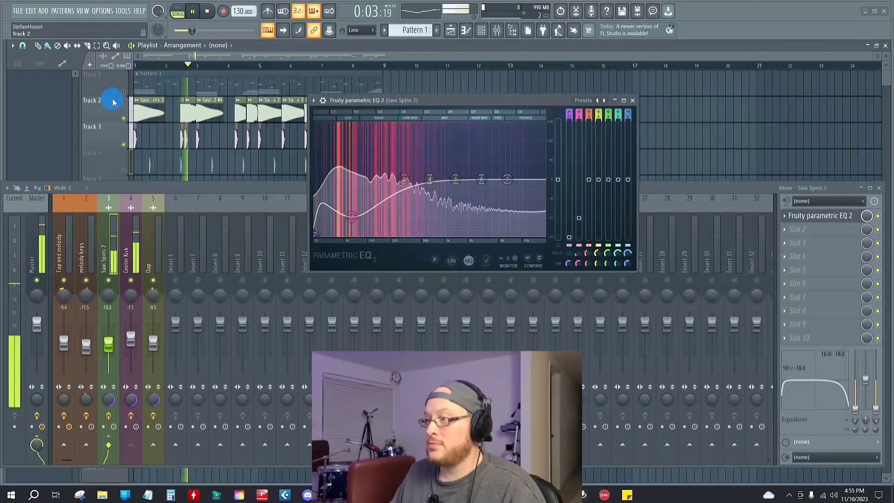
key("space")
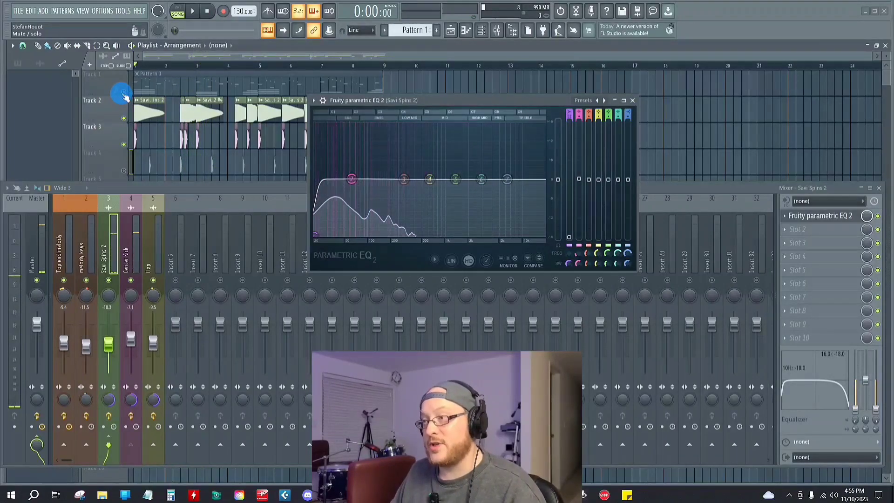
- Unmute Track 1 and Track 4 in the playlist, moving the EQ window clear of the clips
left_click(124, 94)
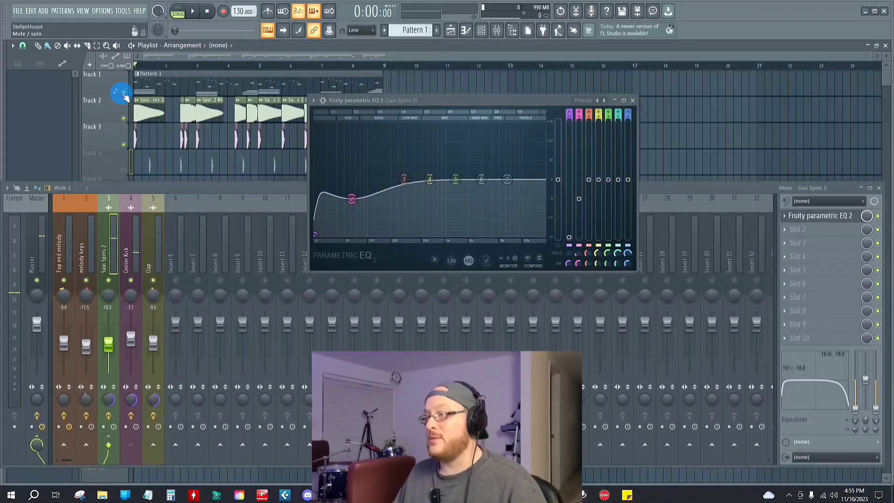
left_click_drag(476, 104, 529, 149)
scroll(438, 124, "down", 1)
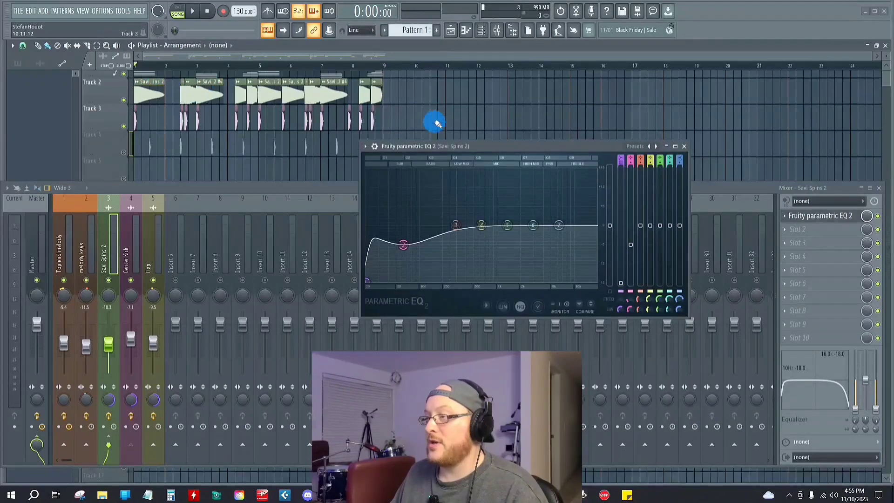
left_click(126, 142)
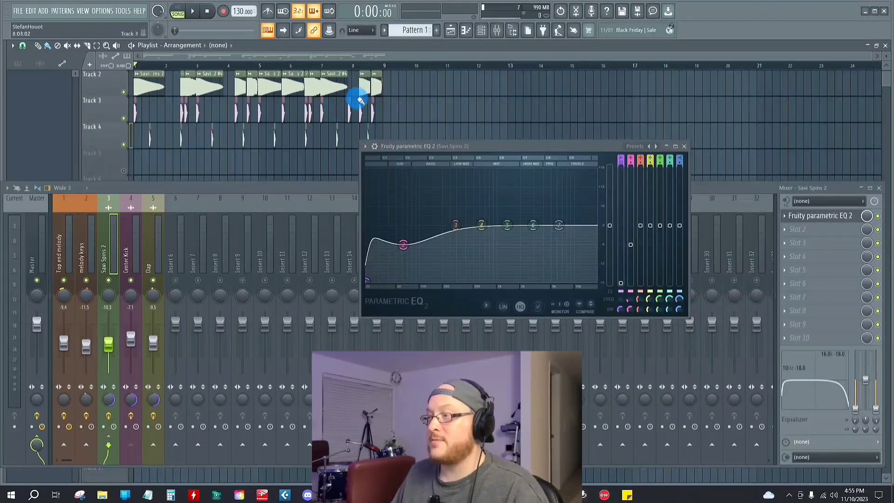
scroll(346, 121, "up", 1)
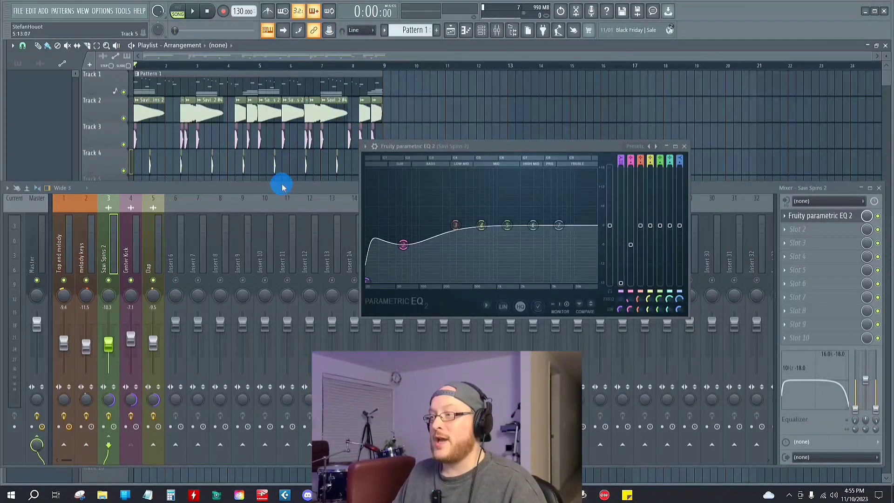
- Play the full arrangement with the Savi Spins 2 EQ placed beside the clips to check the sidechain in context
left_click_drag(483, 147, 569, 139)
key("space")
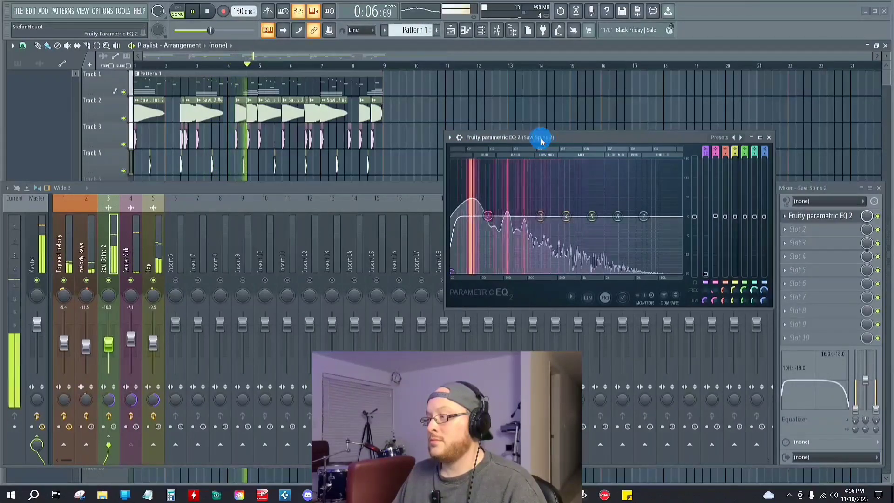
left_click_drag(582, 139, 588, 123)
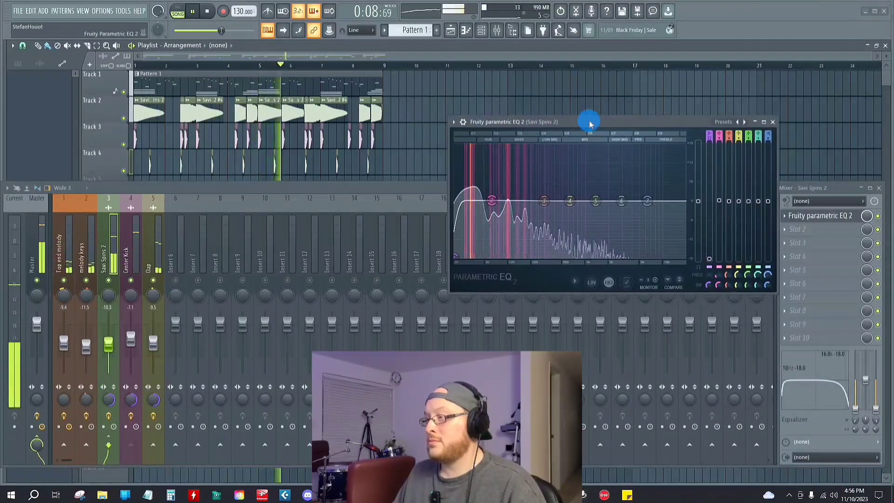